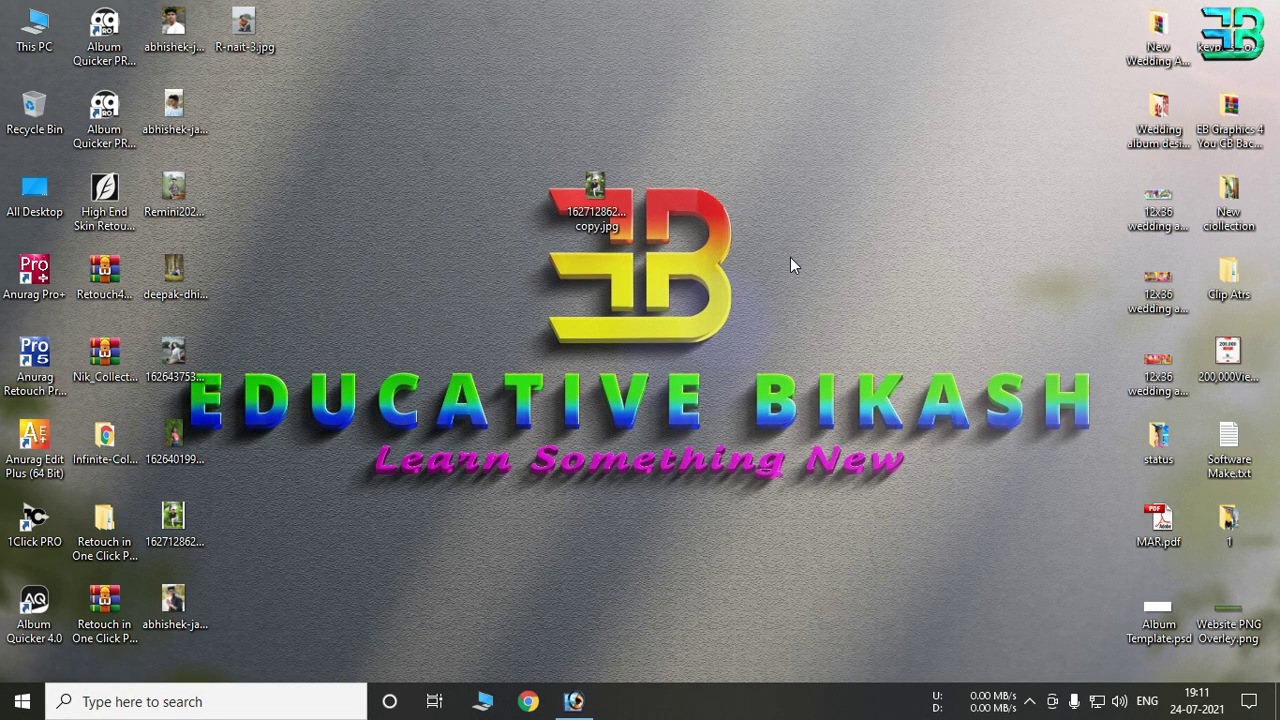
pyautogui.rightClick(790, 160)
pyautogui.click(831, 248)
pyautogui.moveTo(595, 200)
pyautogui.mouseDown()
pyautogui.moveTo(595, 707)
pyautogui.moveTo(601, 405)
pyautogui.mouseUp()
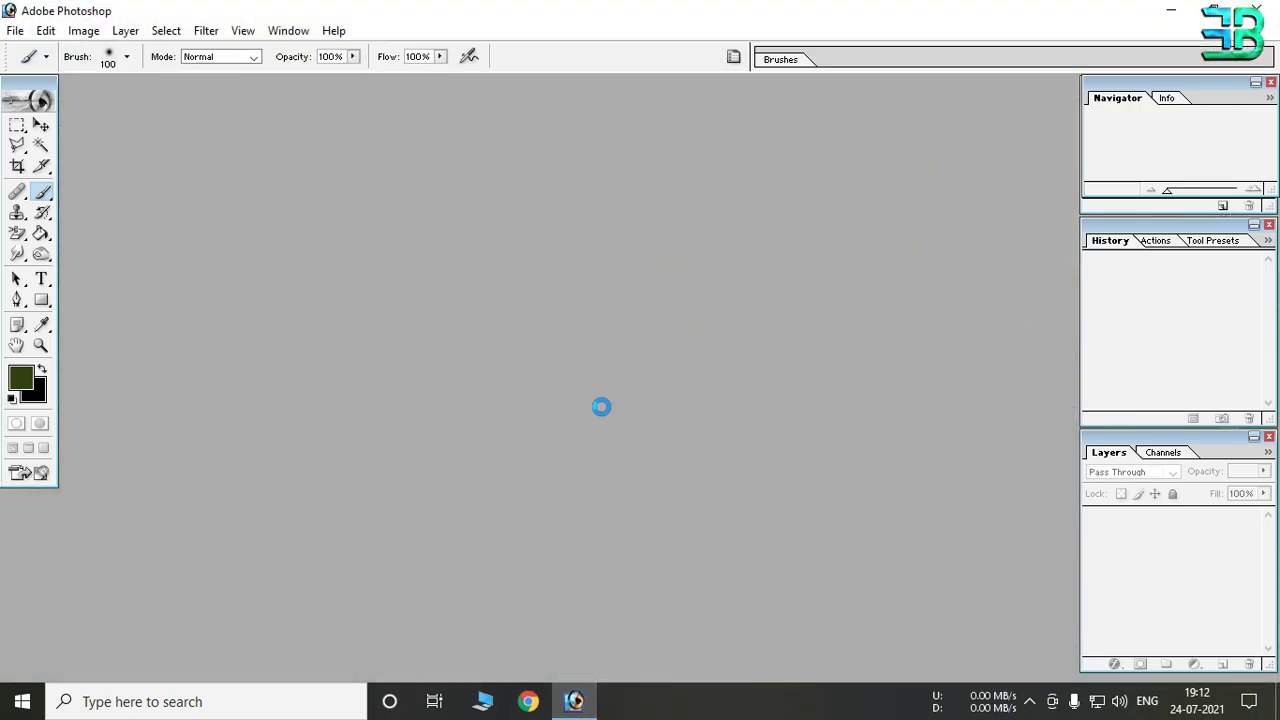
pyautogui.moveTo(118, 100); pyautogui.dragTo(526, 142)
pyautogui.click(684, 136)
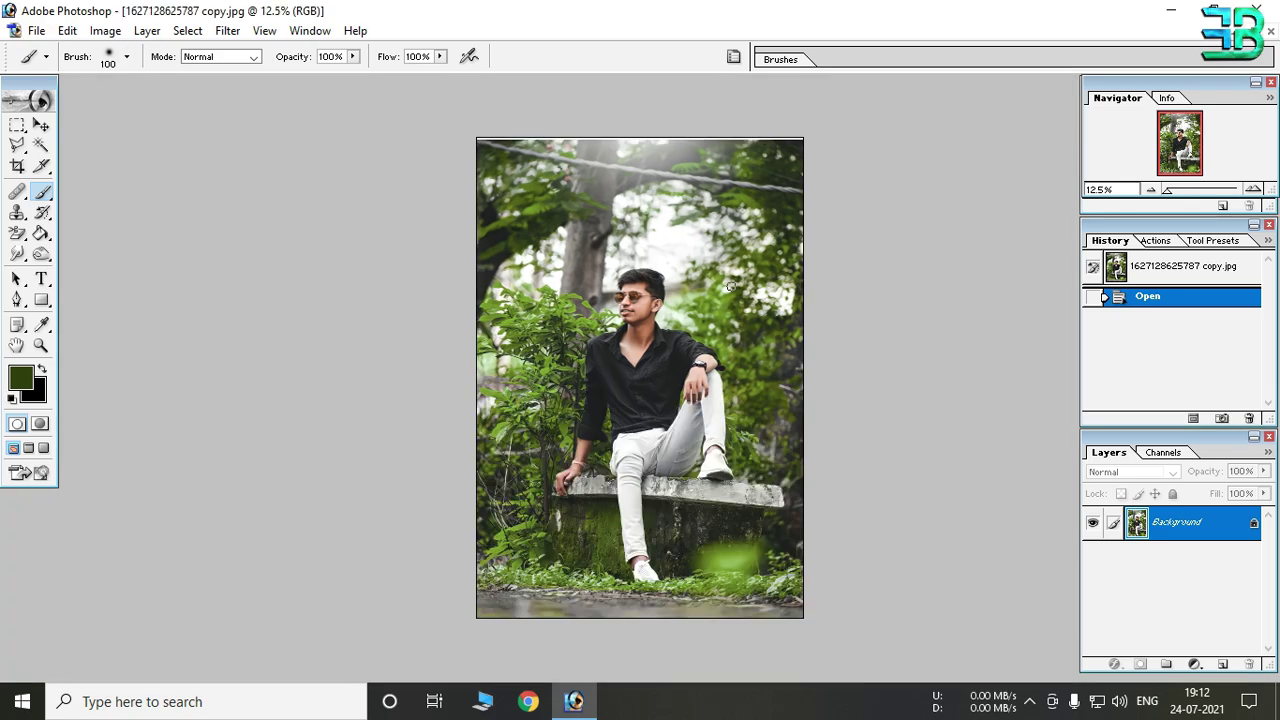
# Step: Zoom in on the man and foliage, zoom back out, and bring up the adjustment layer list
pyautogui.hotkey('ctrl', '+')
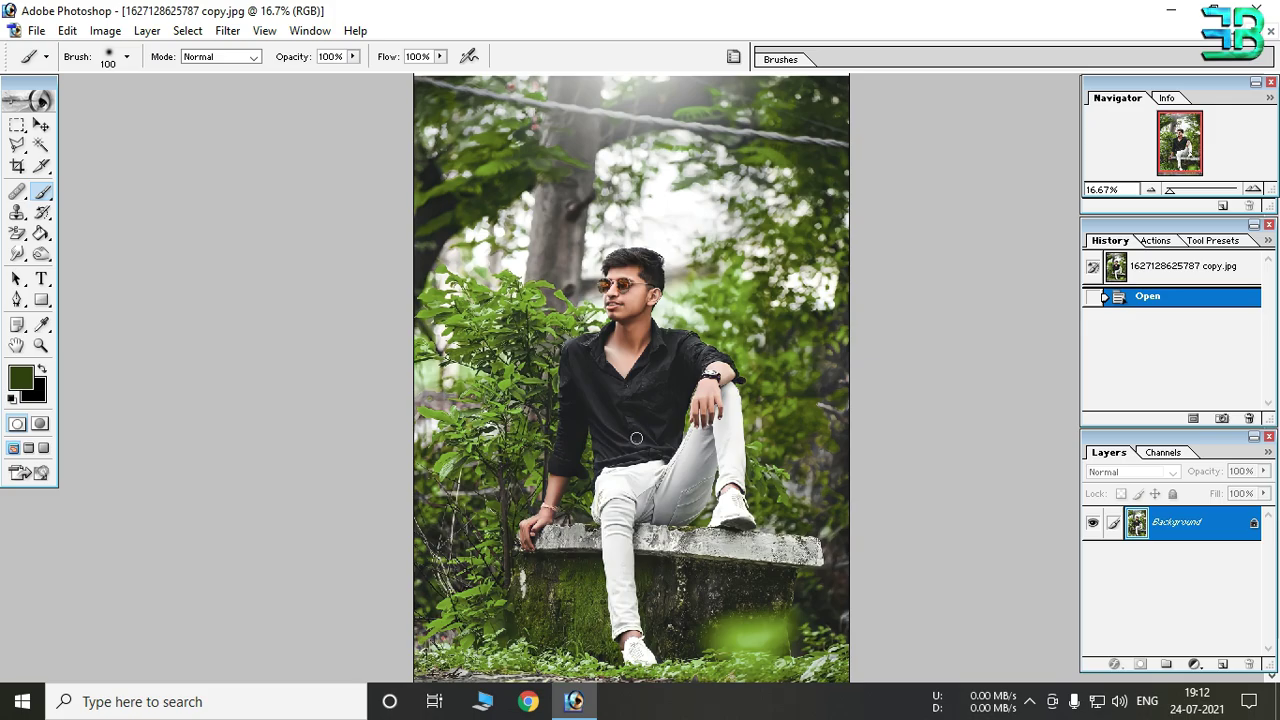
pyautogui.hotkey('ctrl', '+')
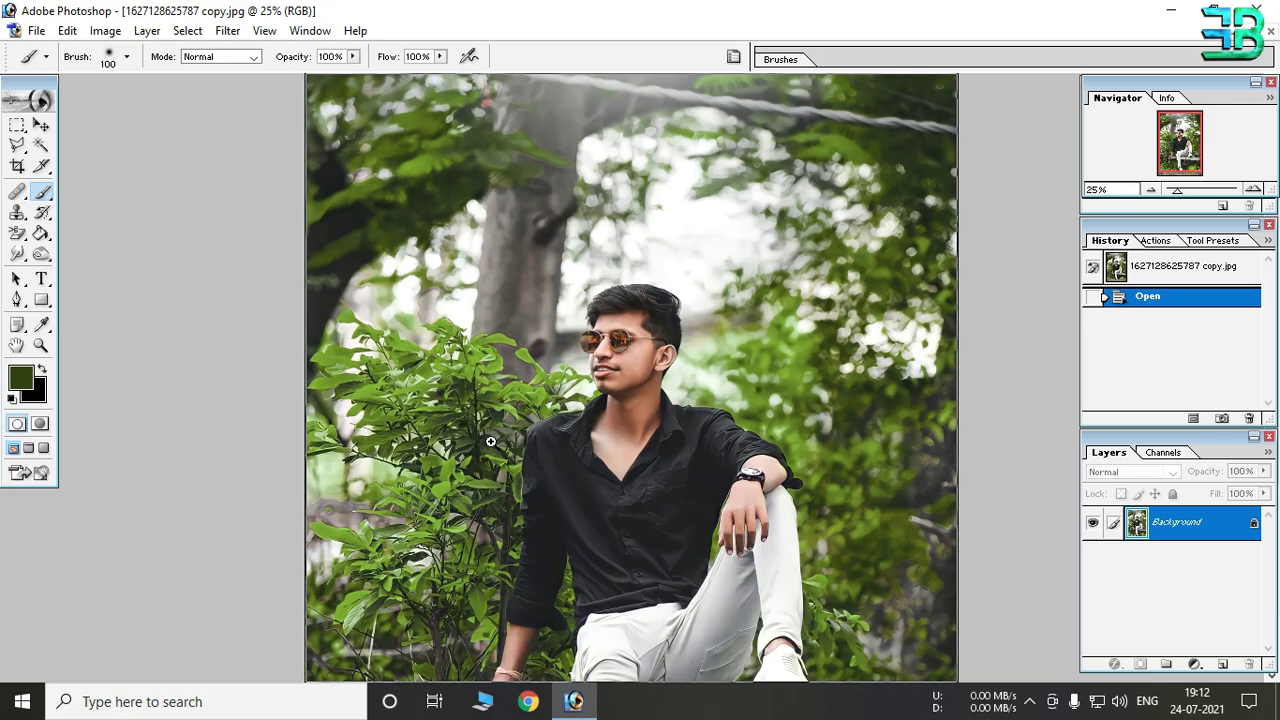
pyautogui.hotkey('ctrl', '+')
pyautogui.hotkey('ctrl', '+')
pyautogui.hotkey('ctrl', '+')
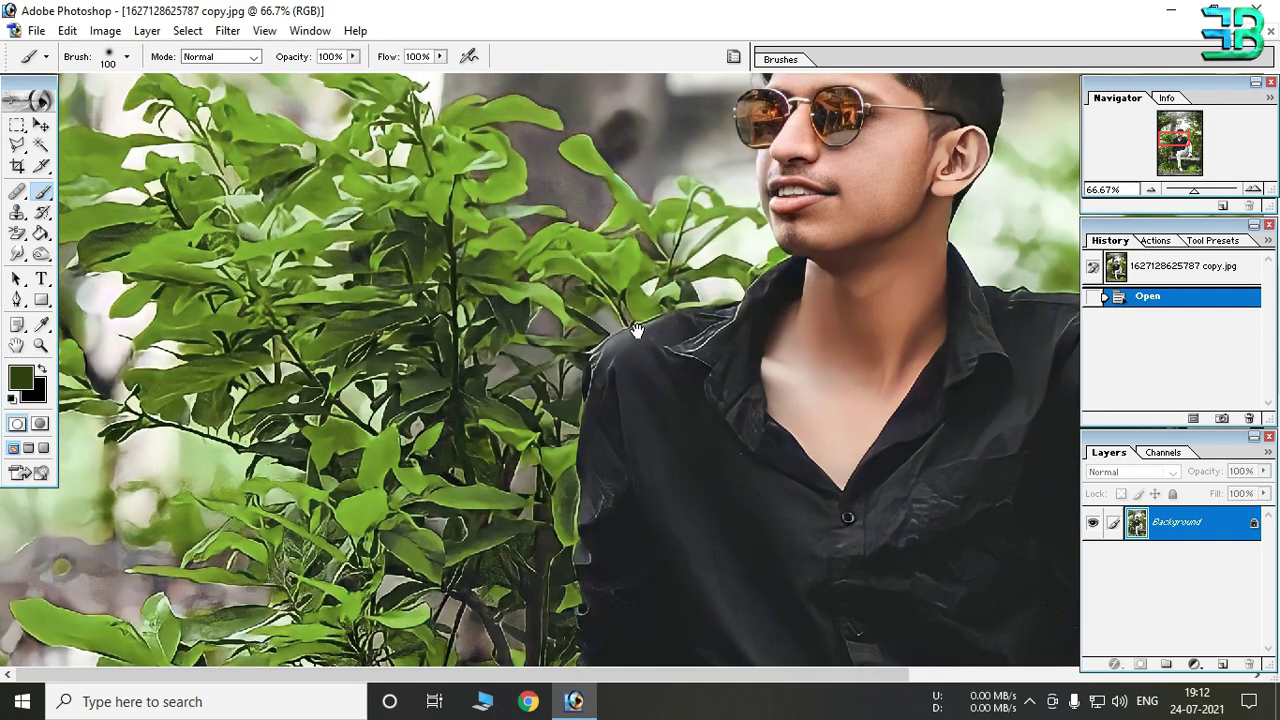
pyautogui.hotkey('ctrl', '-')
pyautogui.keyDown('alt'); pyautogui.click(662, 338); pyautogui.keyUp('alt')
pyautogui.keyDown('alt'); pyautogui.click(700, 360); pyautogui.keyUp('alt')
pyautogui.keyDown('alt'); pyautogui.click(700, 360); pyautogui.keyUp('alt')
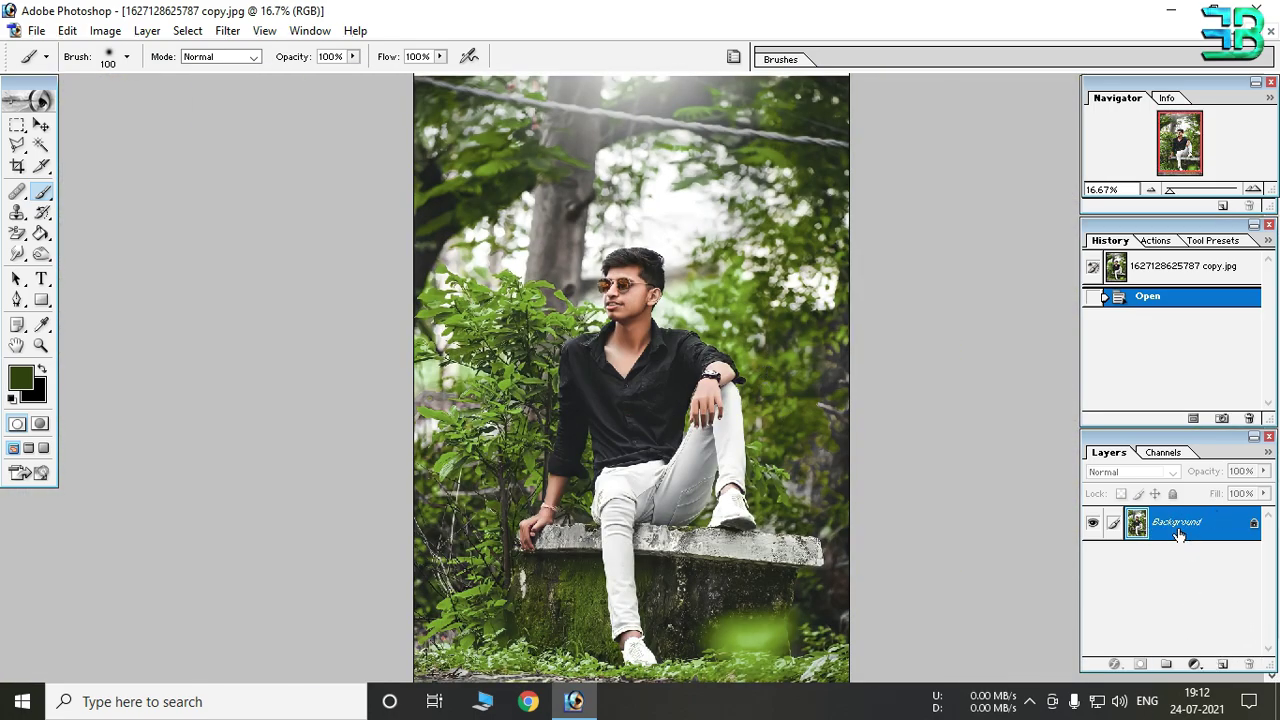
pyautogui.click(1196, 665)
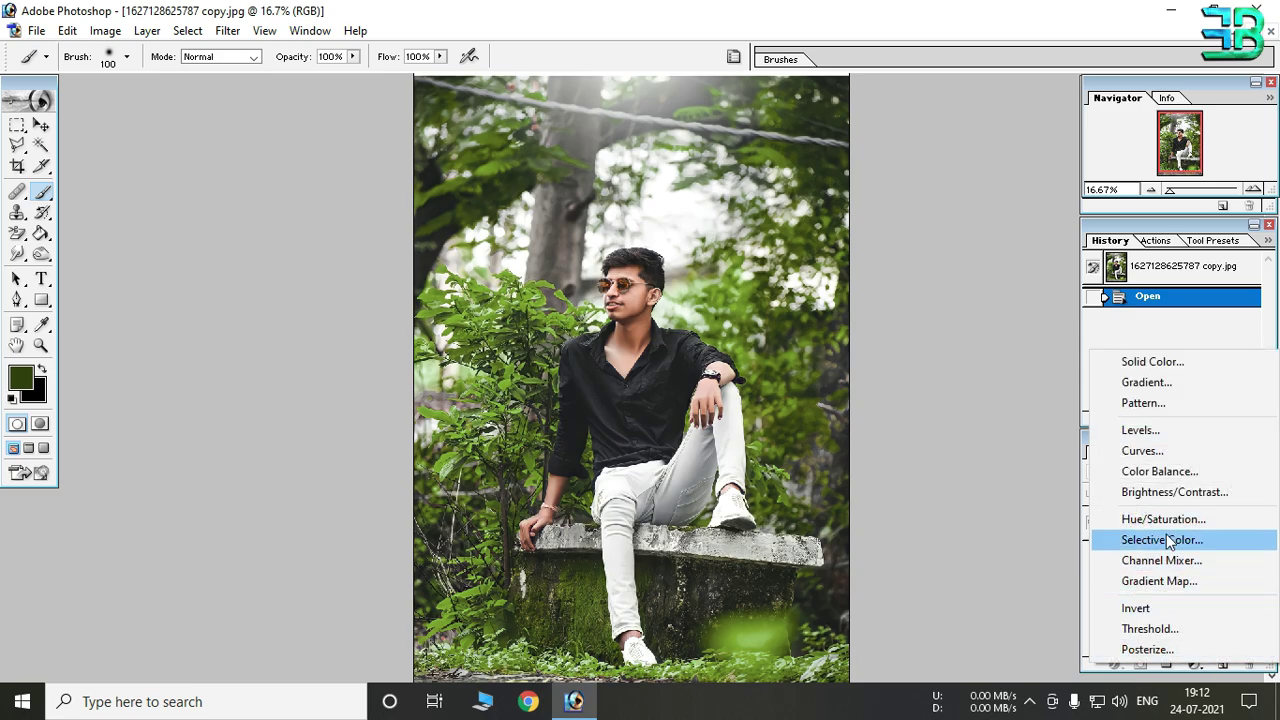
# Step: Add a Selective Color layer with Greens set to Cyan +100, Magenta -100, Black +100
pyautogui.click(1150, 540)
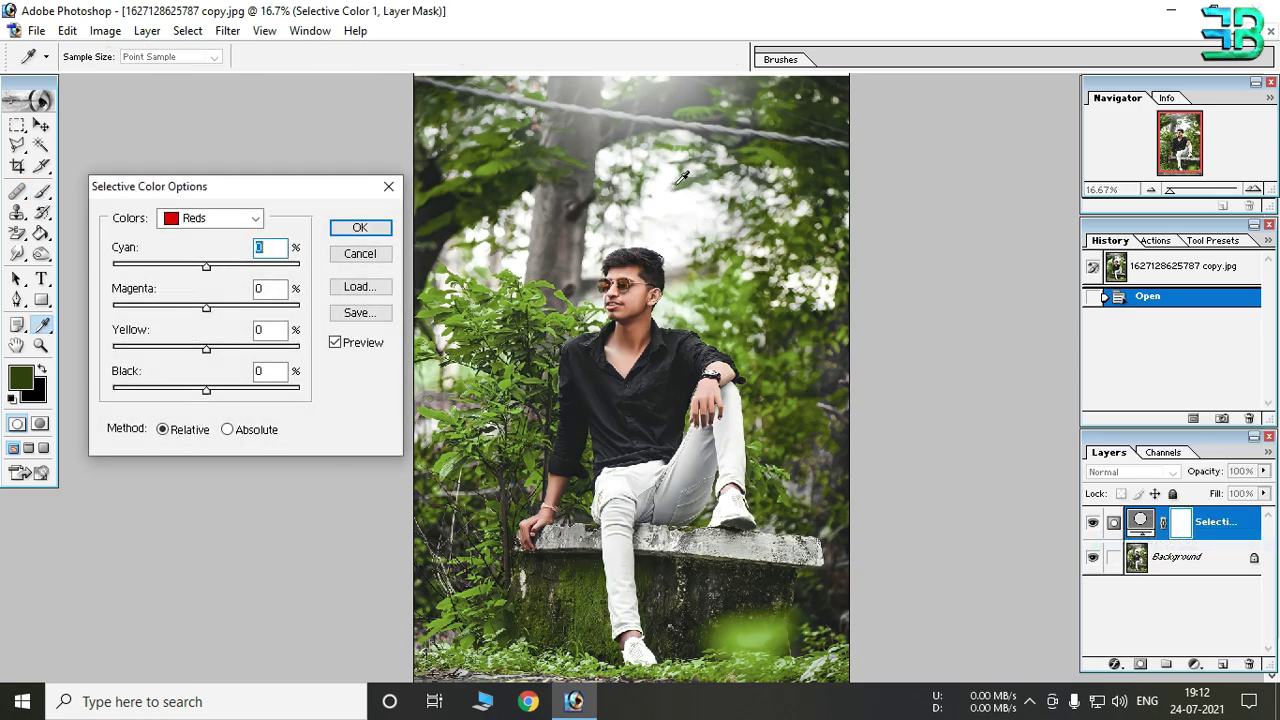
pyautogui.click(226, 220)
pyautogui.click(197, 275)
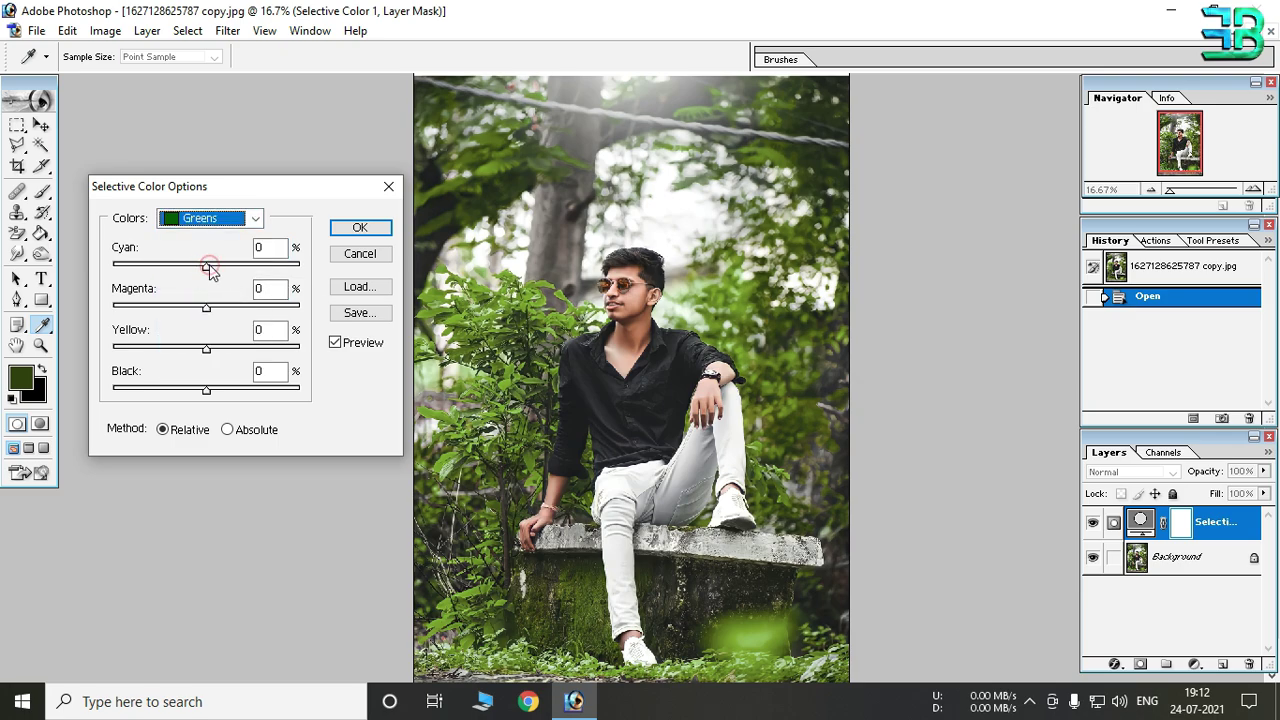
pyautogui.moveTo(206, 268); pyautogui.dragTo(300, 268)
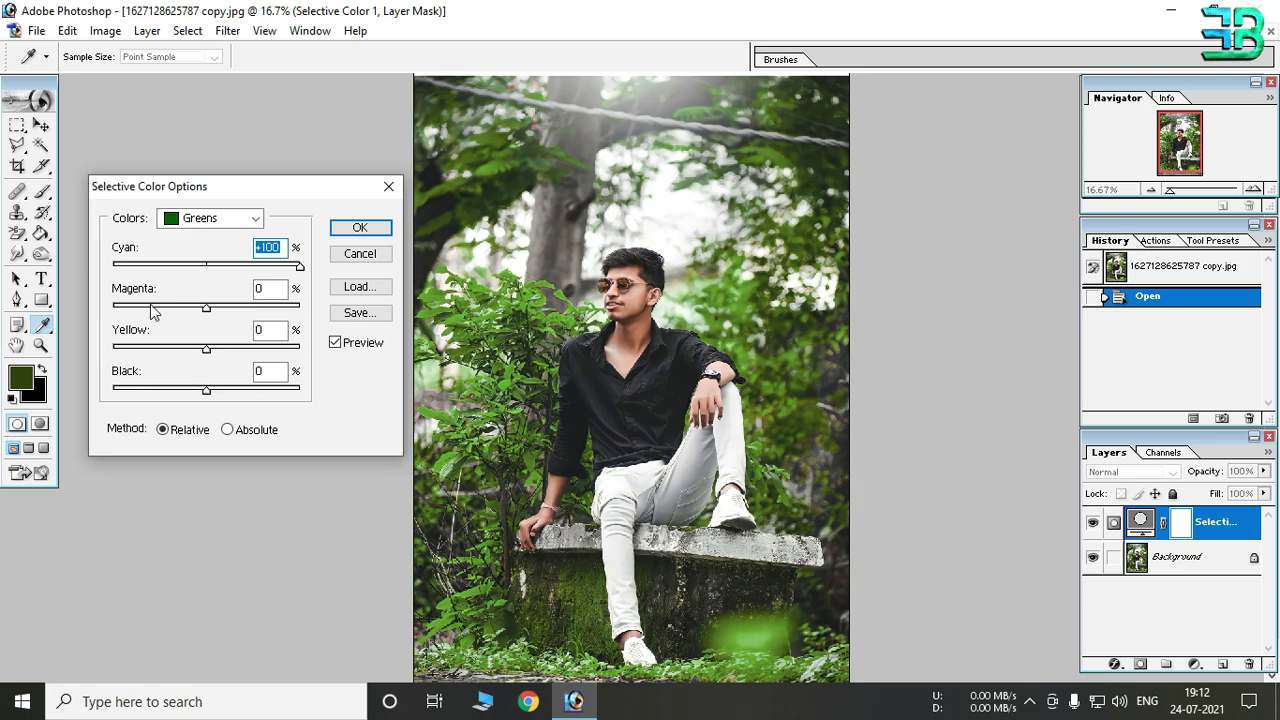
pyautogui.click(213, 308)
pyautogui.moveTo(213, 310); pyautogui.dragTo(72, 316)
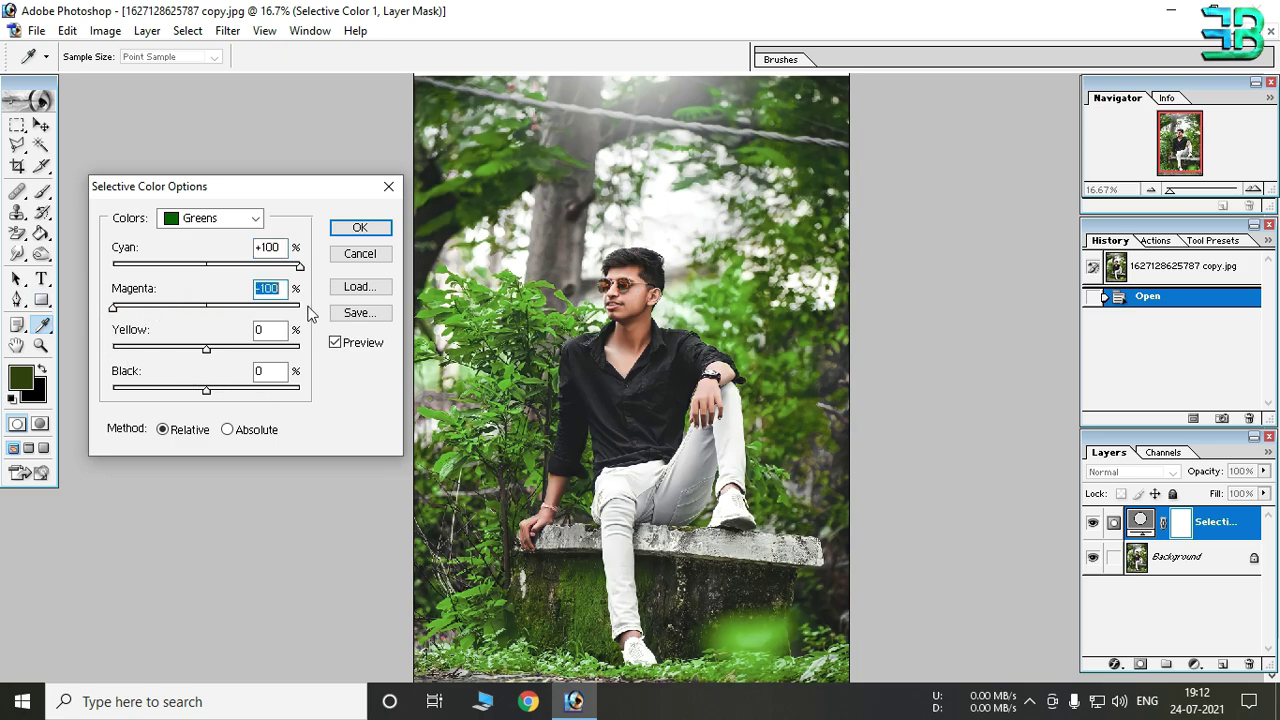
pyautogui.moveTo(206, 392); pyautogui.dragTo(643, 403)
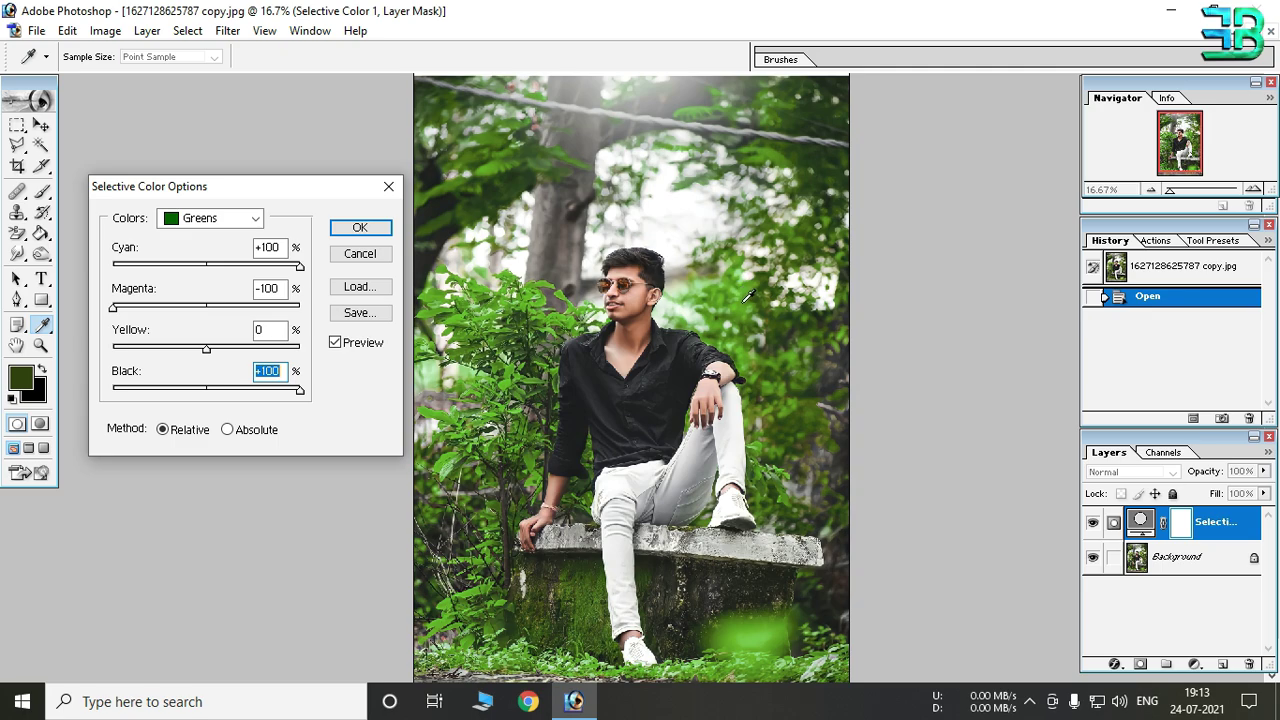
pyautogui.click(255, 218)
pyautogui.click(200, 250)
pyautogui.click(360, 227)
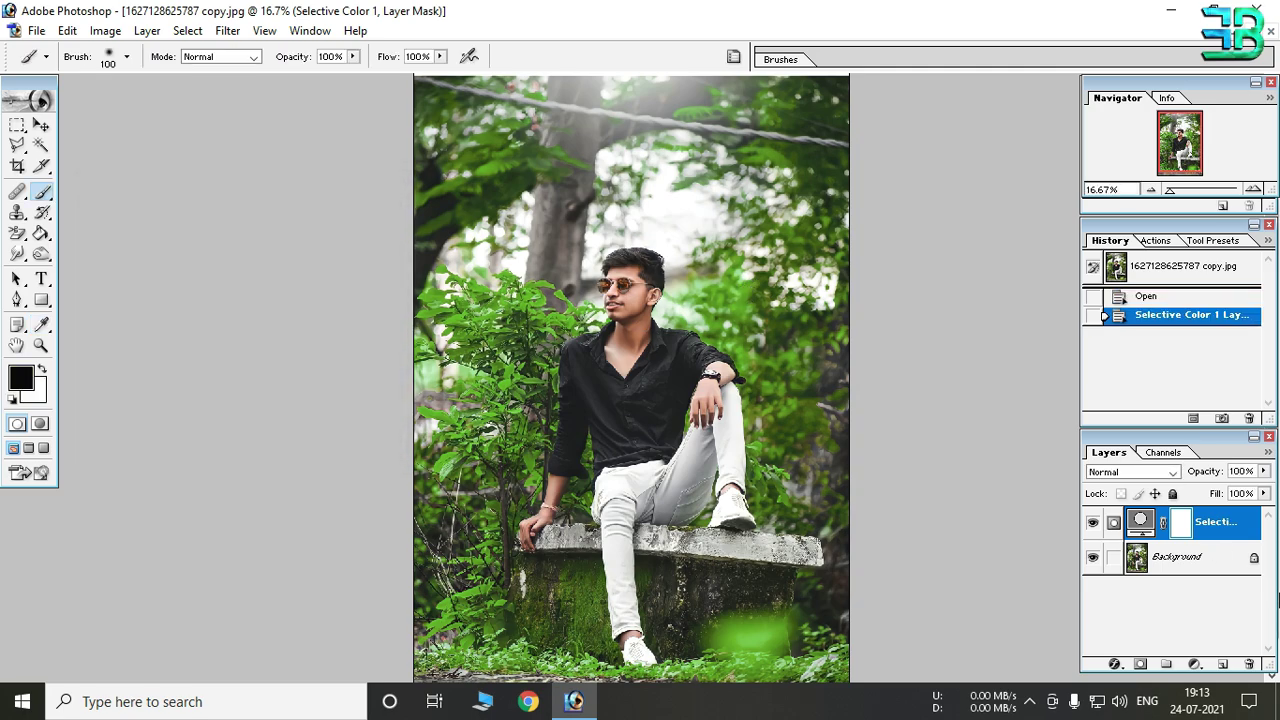
# Step: Try adding a Posterize adjustment layer and discard it
pyautogui.click(1192, 660)
pyautogui.click(1198, 632)
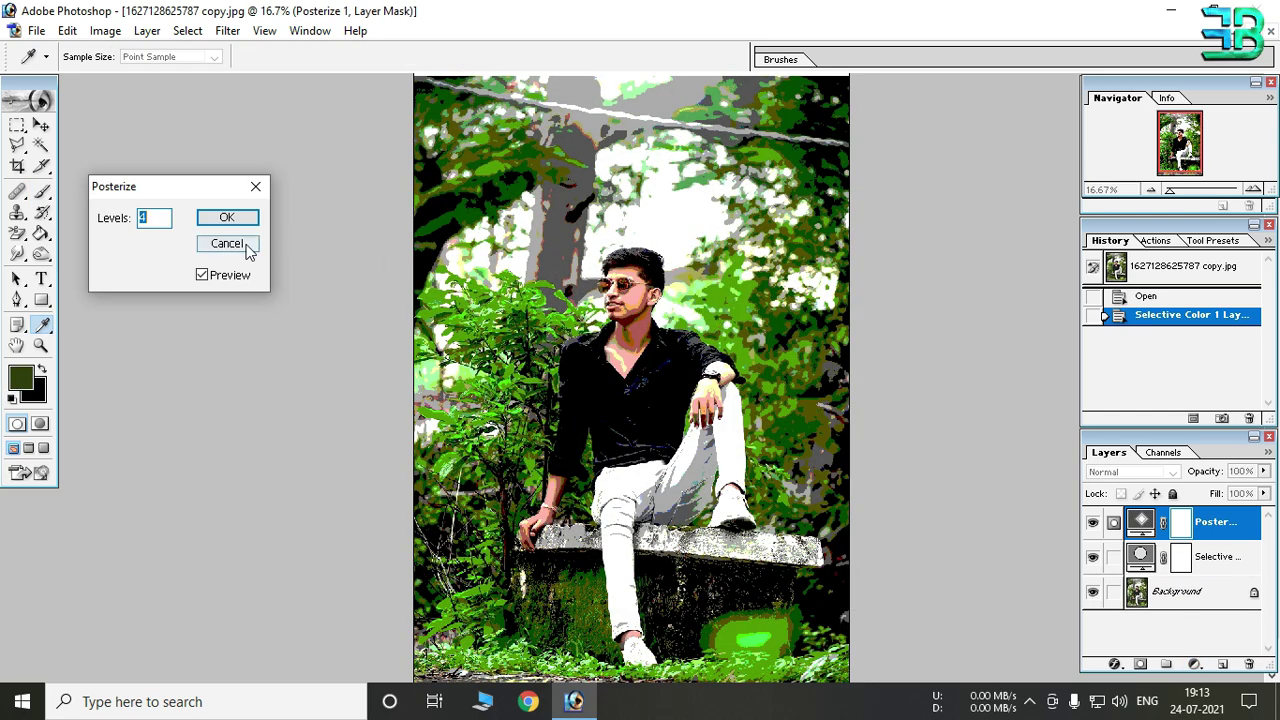
pyautogui.click(228, 244)
# Step: Add a Hue/Saturation layer with Saturation +30 and reset colours to black and white
pyautogui.click(1194, 664)
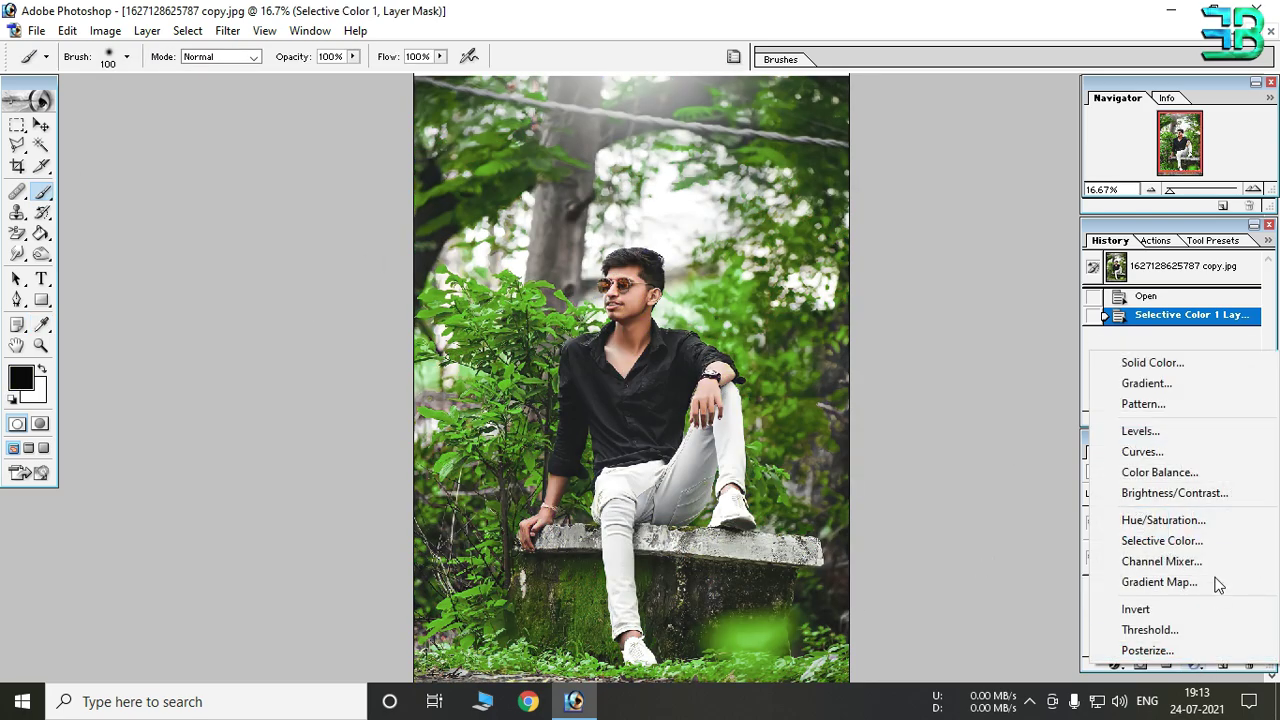
pyautogui.click(1180, 520)
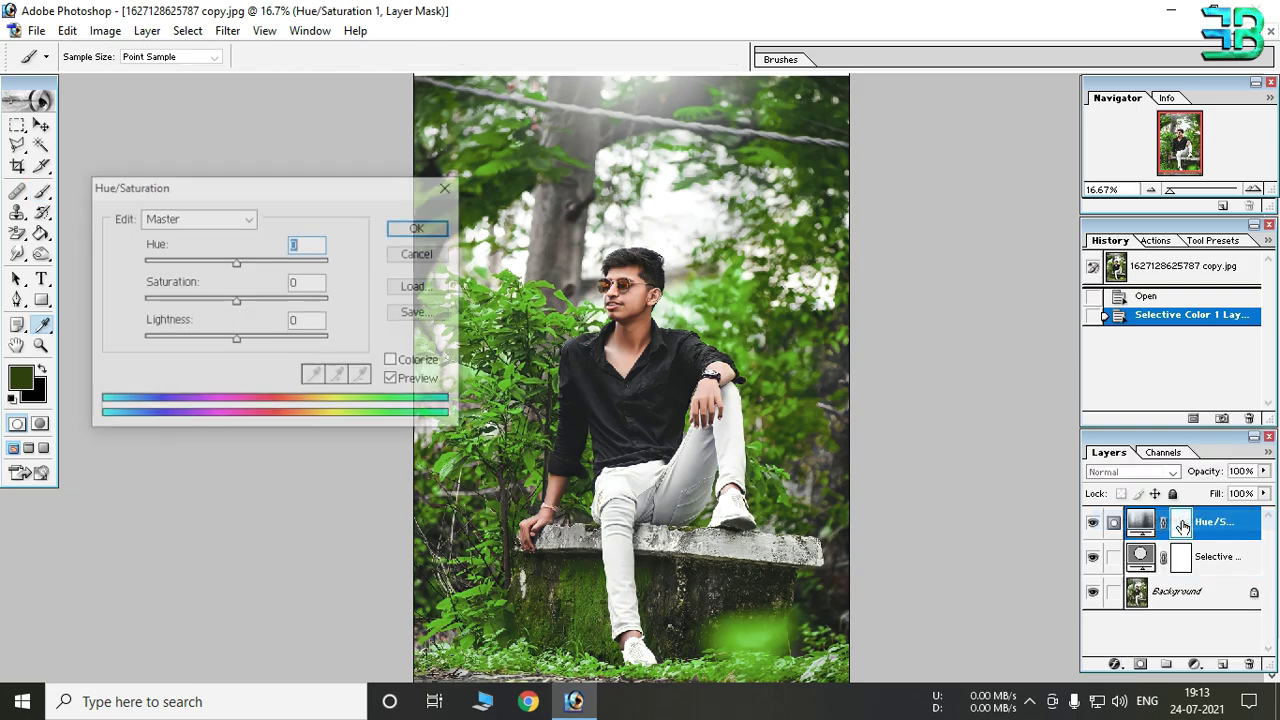
pyautogui.click(307, 284)
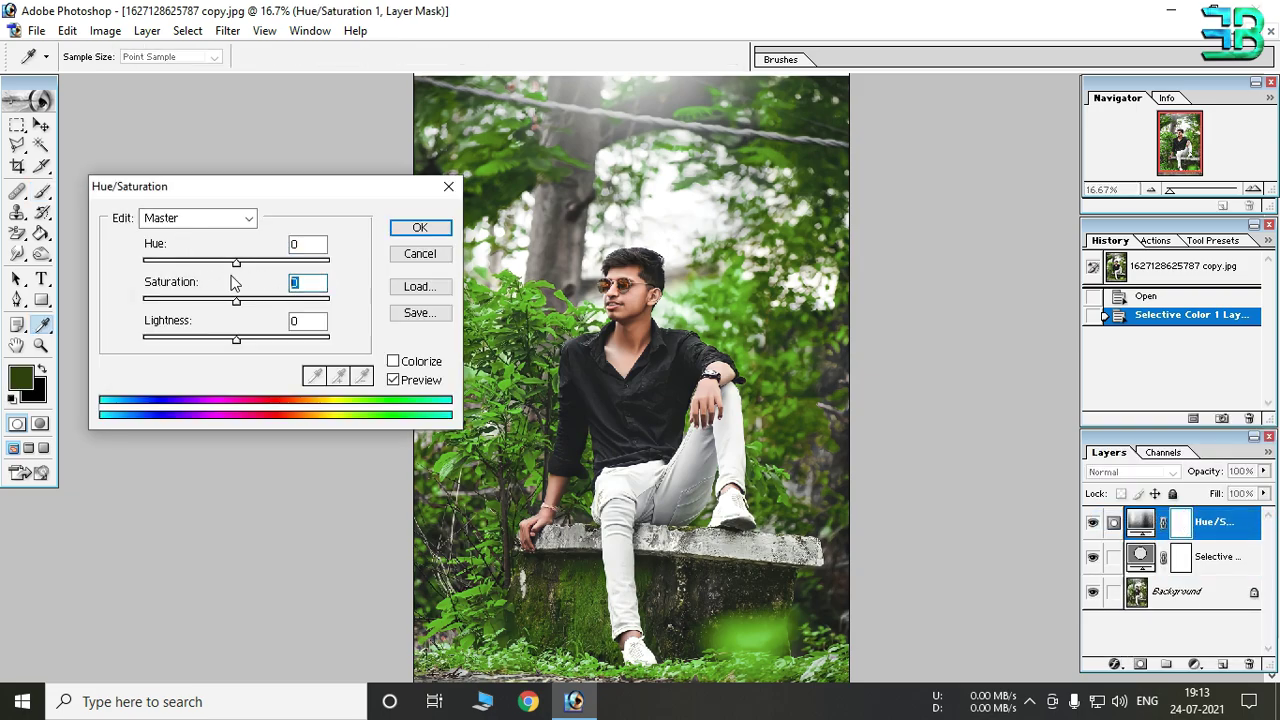
pyautogui.write('30')
pyautogui.click(401, 229)
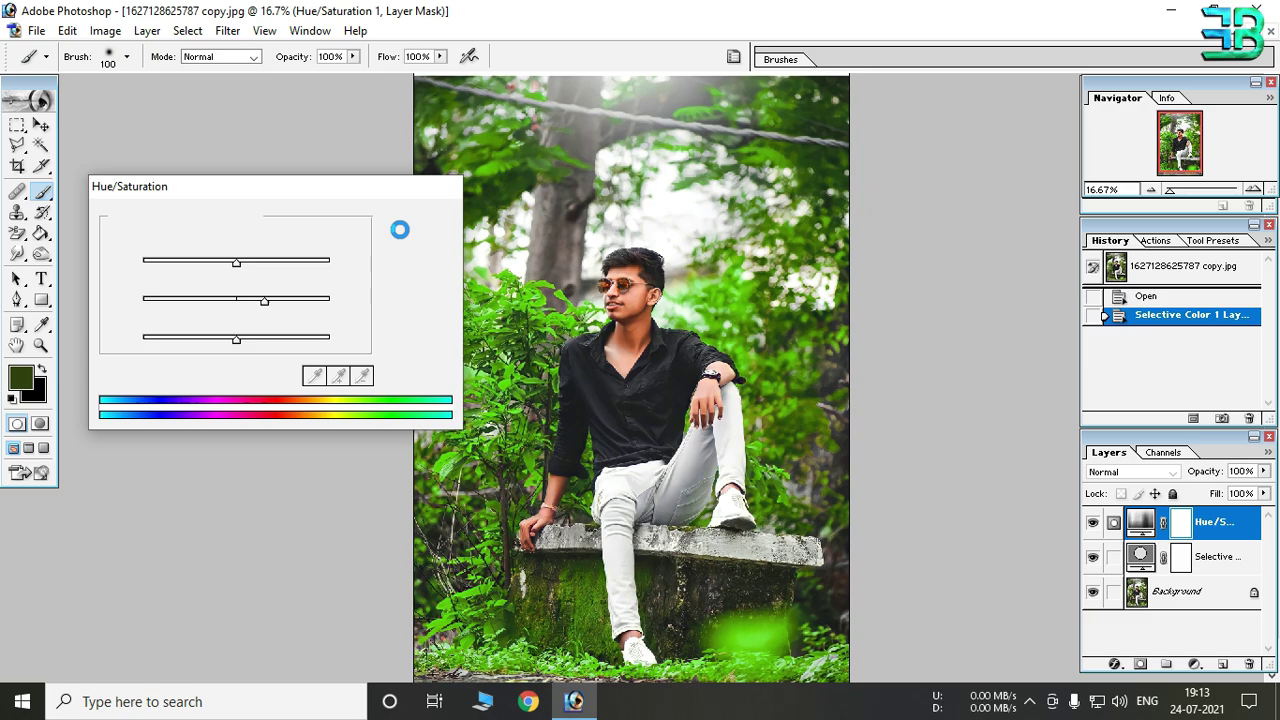
pyautogui.press('d')
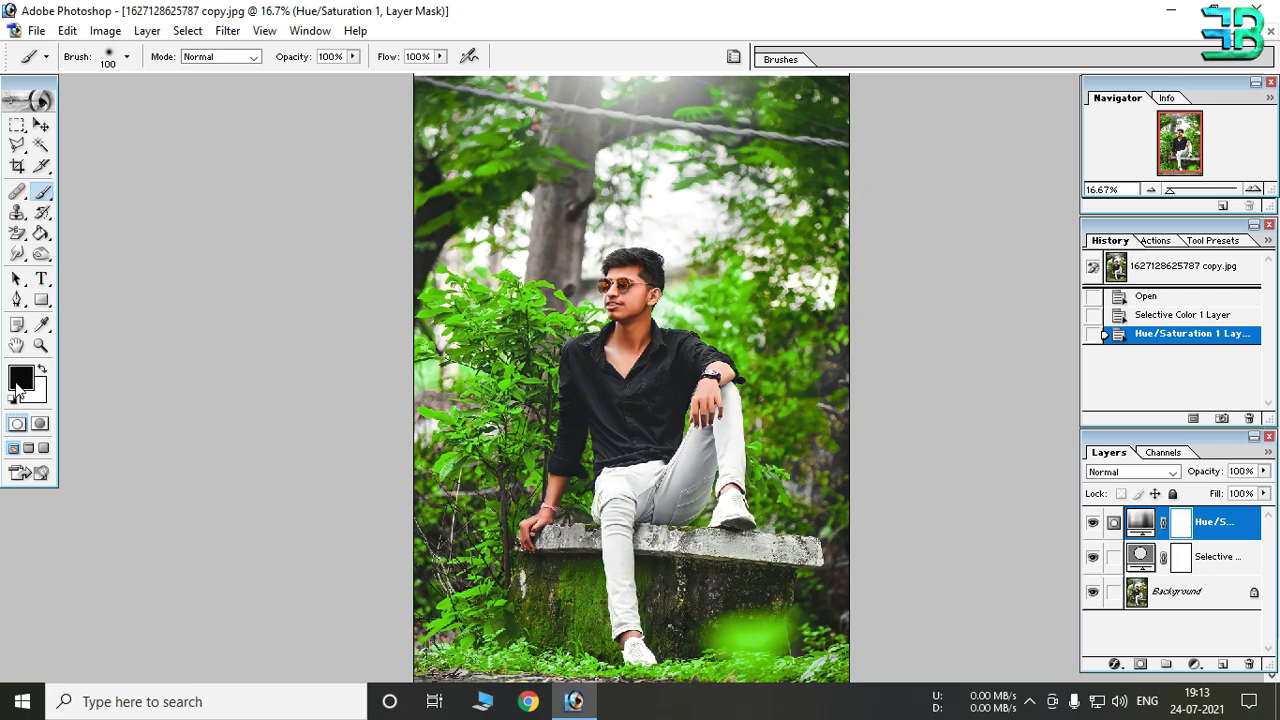
# Step: With the Brush tool, paint black on the Hue/Saturation mask over the face and wrist
pyautogui.rightClick(42, 192)
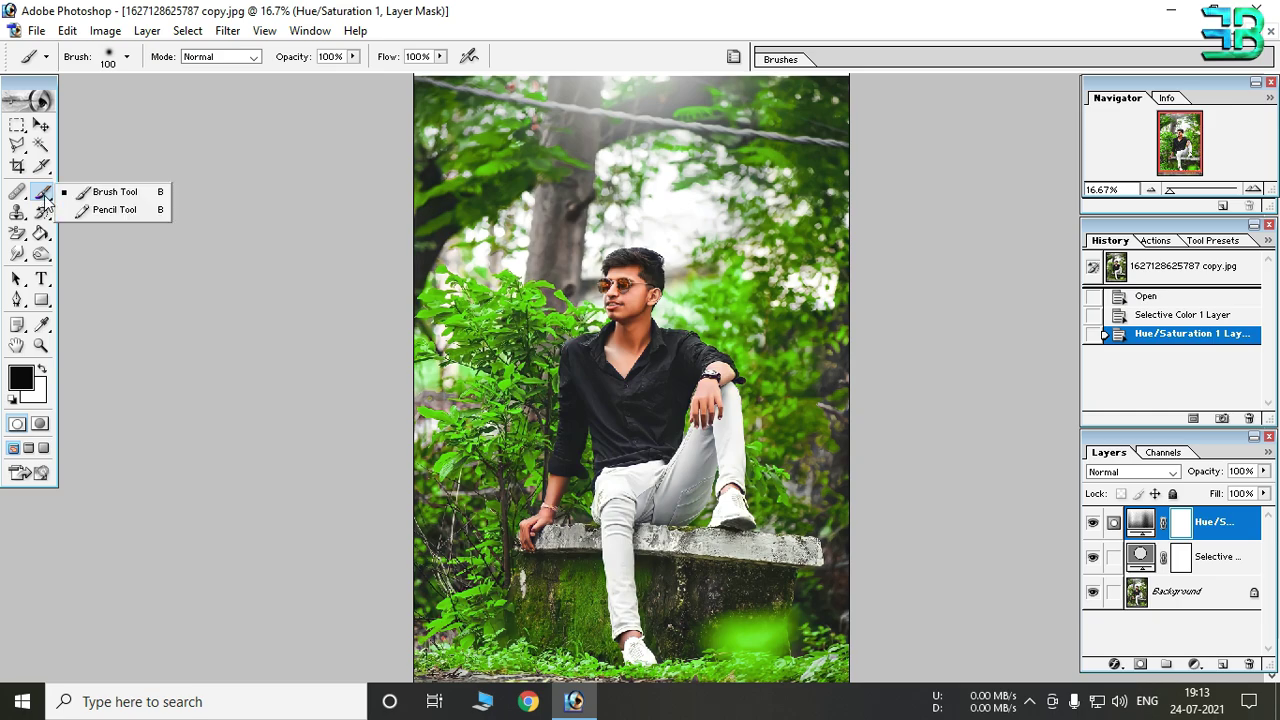
pyautogui.click(105, 196)
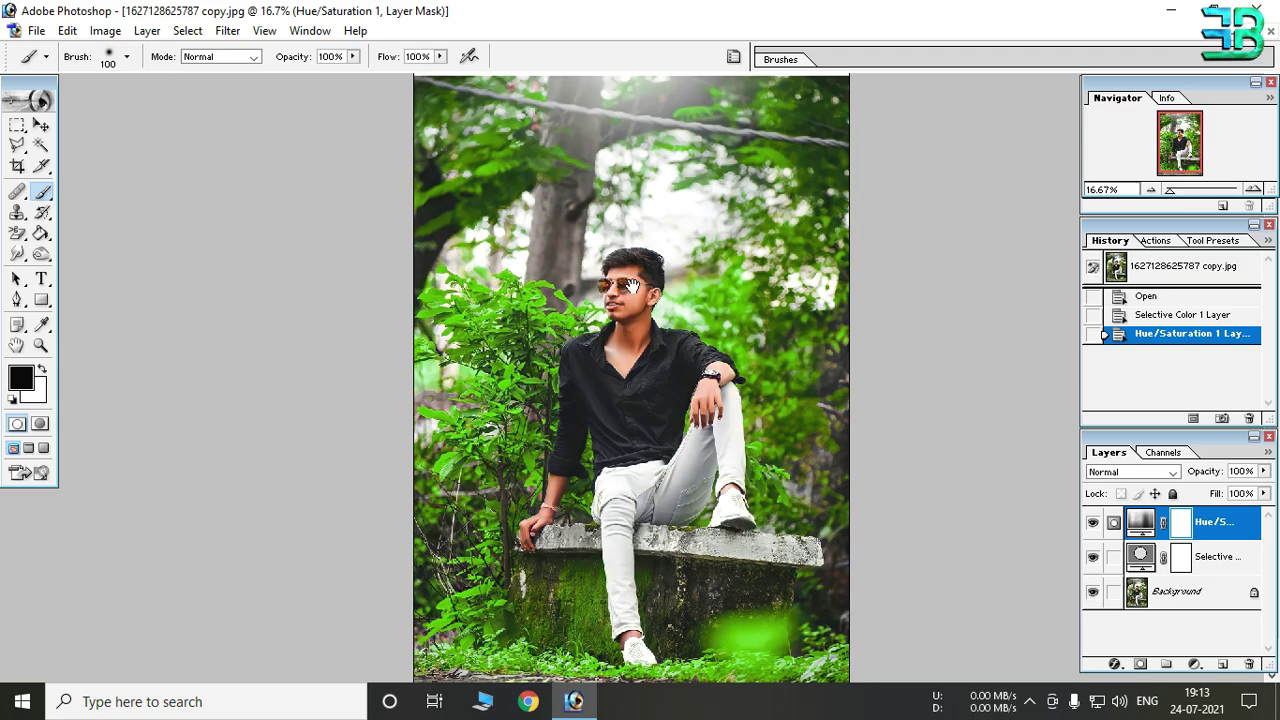
pyautogui.scroll(3, 632, 285)
pyautogui.scroll(1, 634, 491)
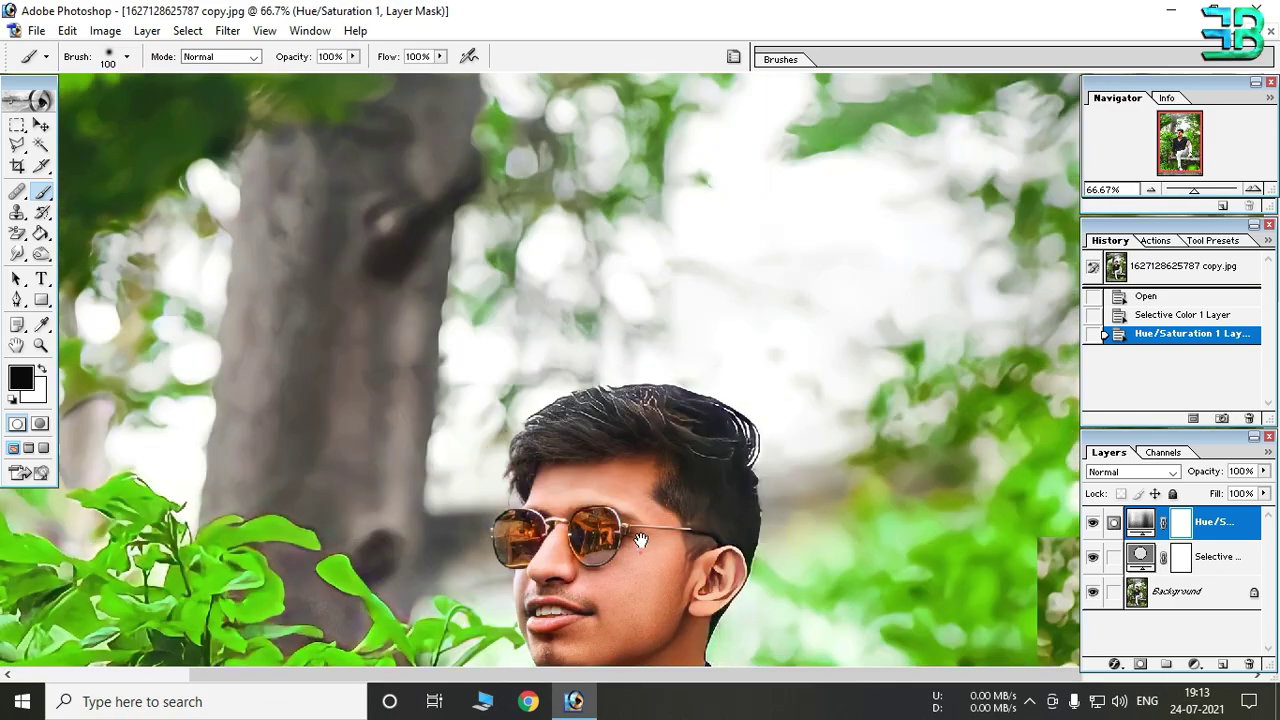
pyautogui.moveTo(640, 541); pyautogui.dragTo(651, 337)
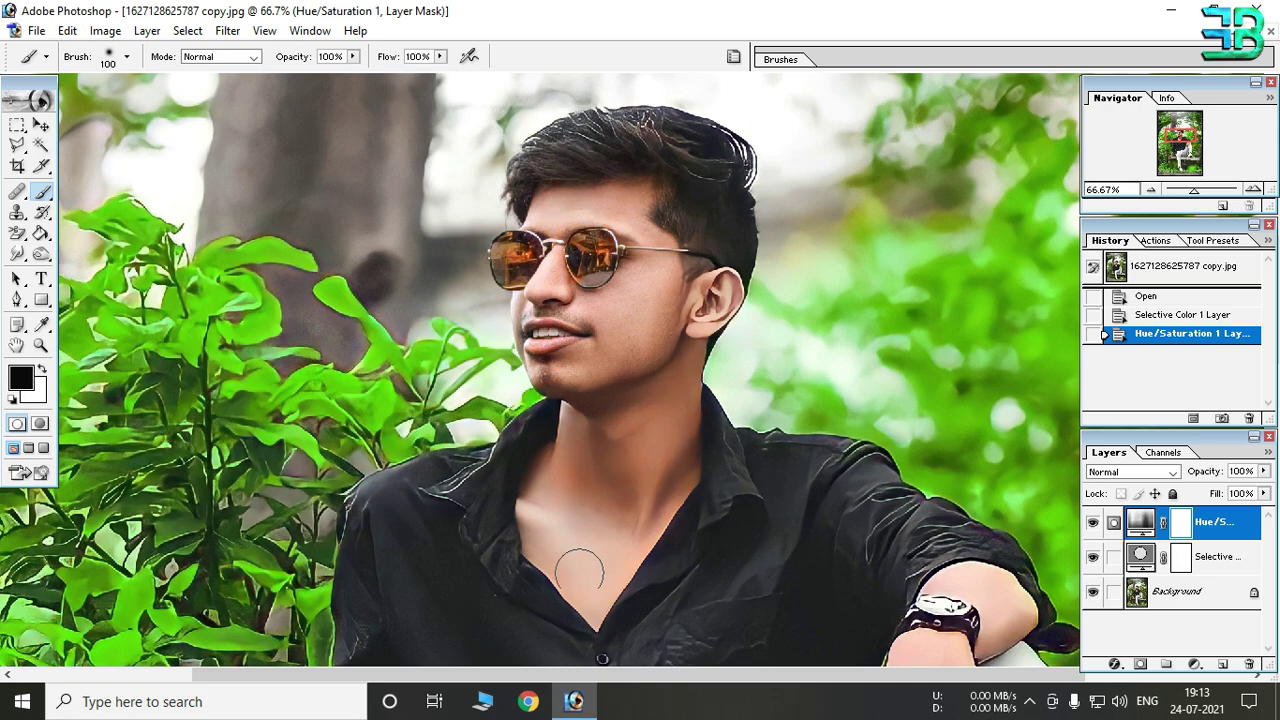
pyautogui.moveTo(632, 208)
pyautogui.mouseDown()
pyautogui.moveTo(648, 416)
pyautogui.moveTo(571, 177)
pyautogui.mouseUp()
pyautogui.moveTo(732, 370); pyautogui.dragTo(622, 250)
pyautogui.moveTo(788, 247); pyautogui.dragTo(748, 288)
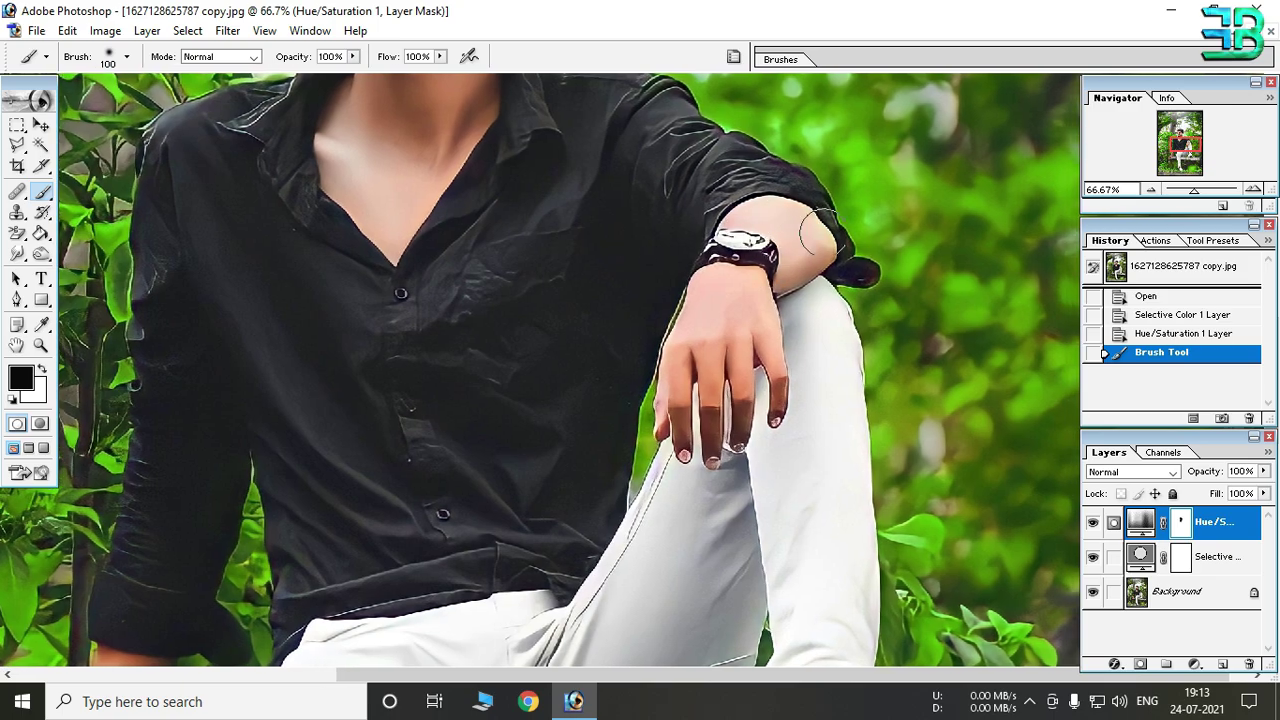
# Step: Mask out the fingers, the hand on the ledge and the shoe, then zoom out to 16.7%
pyautogui.moveTo(765, 345); pyautogui.dragTo(740, 420)
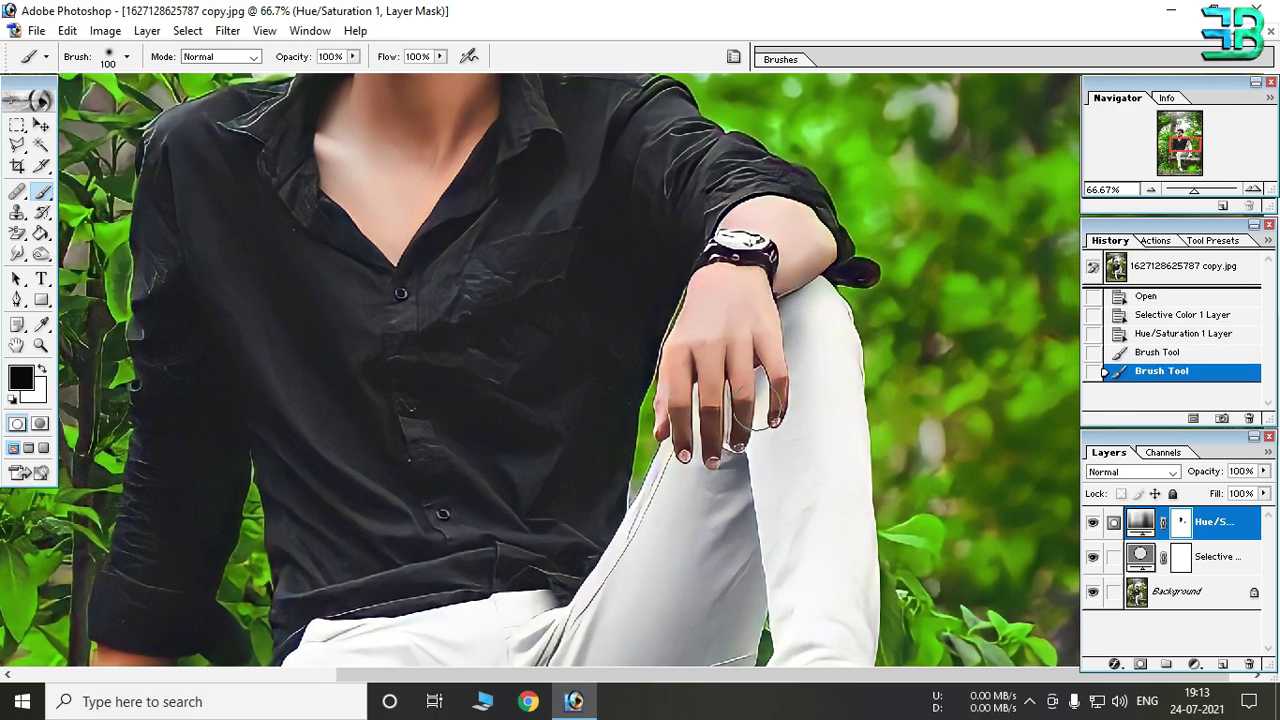
pyautogui.moveTo(560, 640)
pyautogui.mouseDown()
pyautogui.moveTo(460, 251)
pyautogui.moveTo(482, 219)
pyautogui.mouseUp()
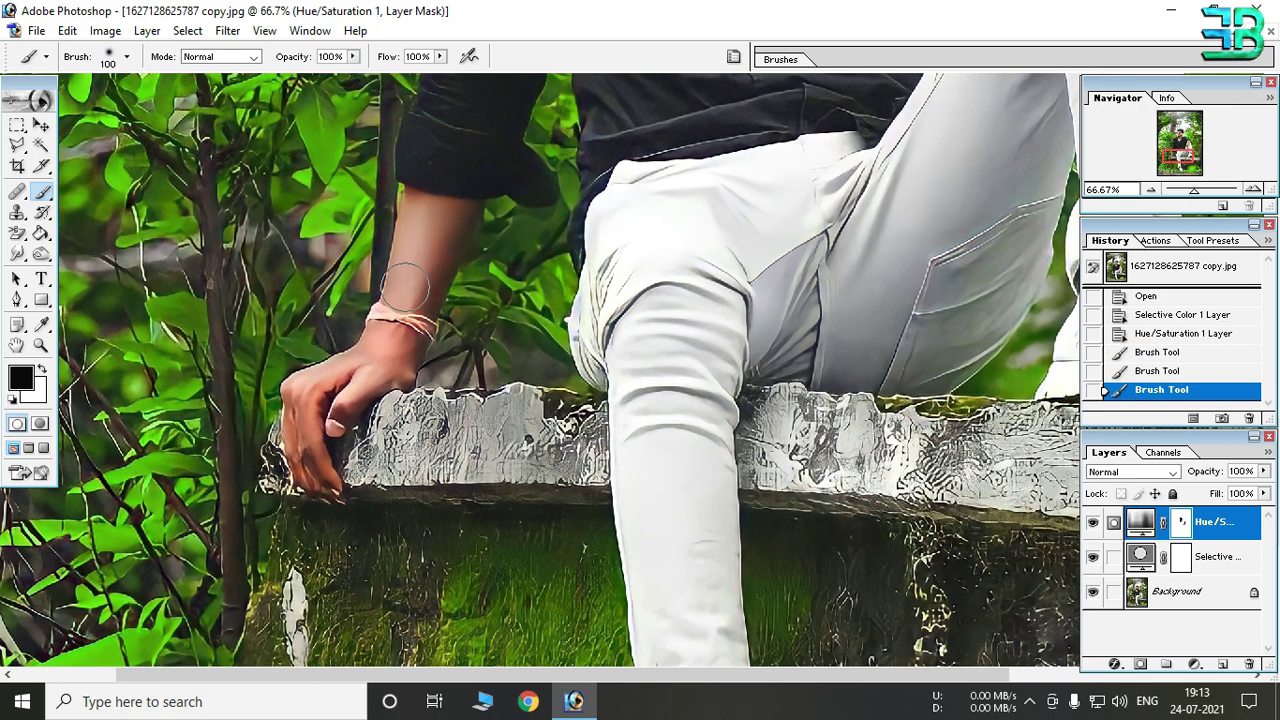
pyautogui.moveTo(330, 405); pyautogui.dragTo(300, 490)
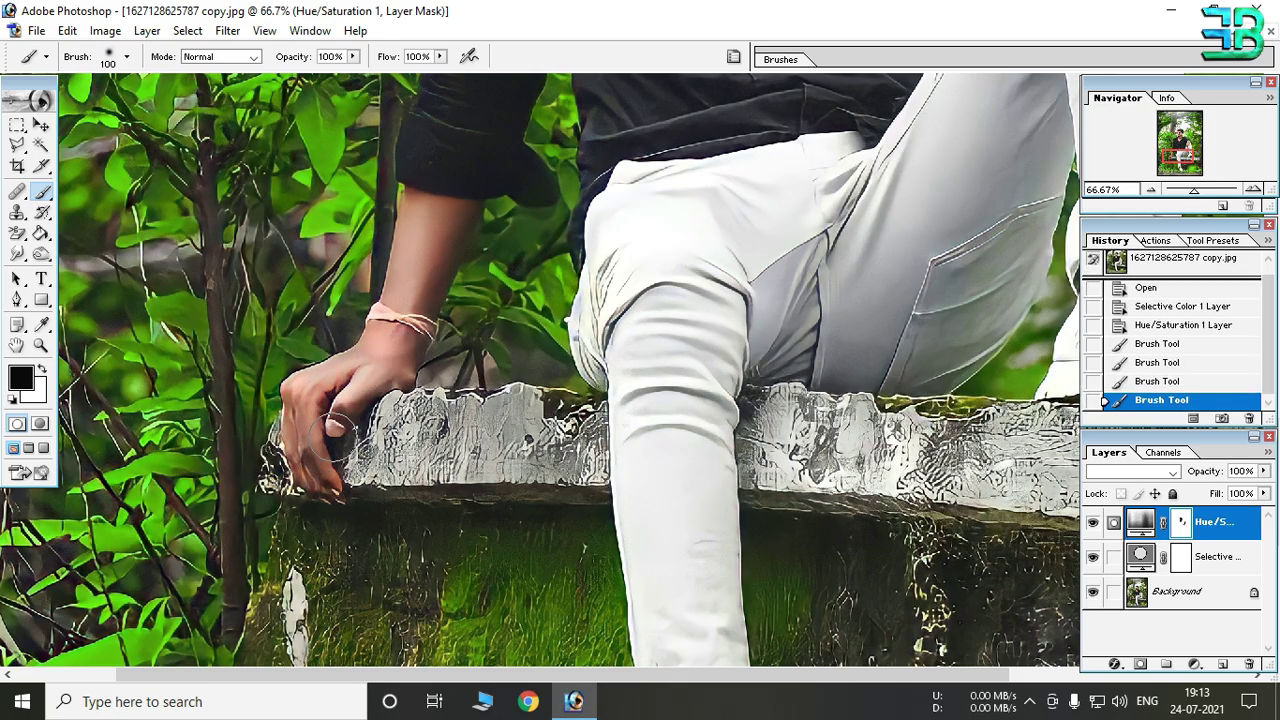
pyautogui.moveTo(672, 457); pyautogui.dragTo(332, 217)
pyautogui.moveTo(612, 228); pyautogui.dragTo(597, 328)
pyautogui.moveTo(830, 155); pyautogui.dragTo(742, 100)
pyautogui.moveTo(452, 660); pyautogui.dragTo(557, 390)
pyautogui.moveTo(503, 428); pyautogui.dragTo(446, 490)
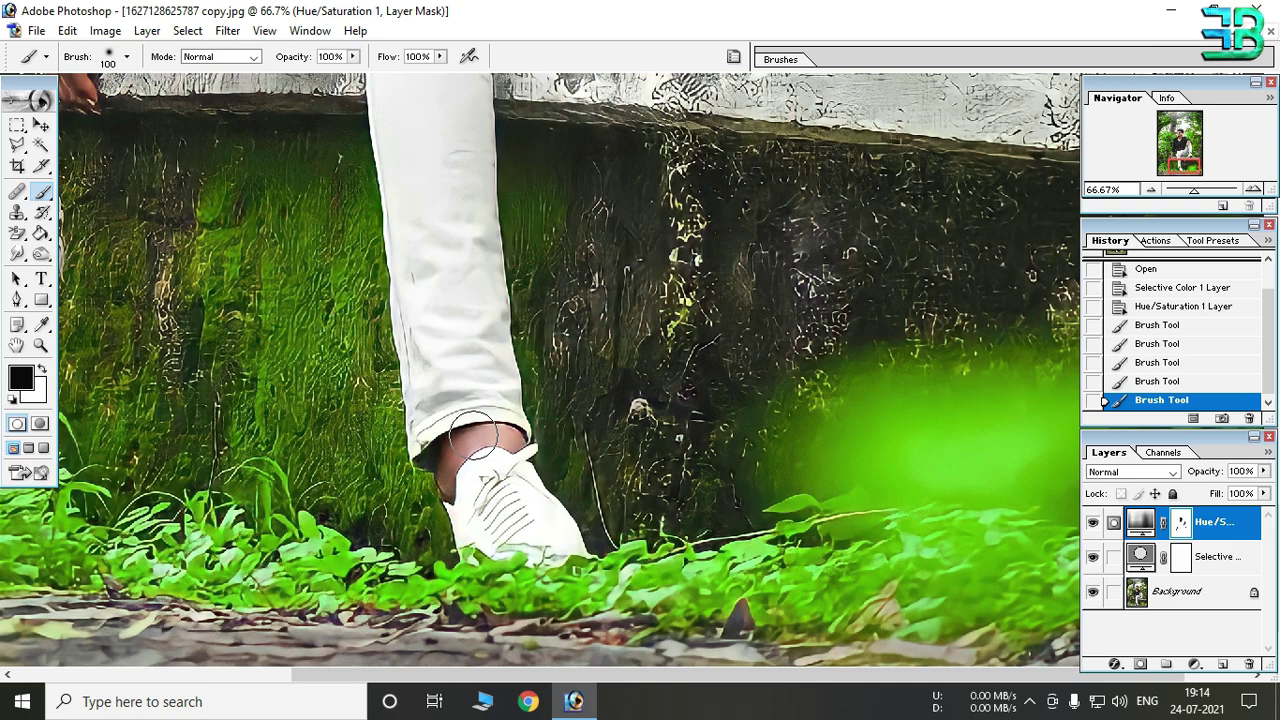
pyautogui.keyDown('ctrl'); pyautogui.keyDown('alt'); pyautogui.click(557, 337); pyautogui.keyUp('alt'); pyautogui.keyUp('ctrl')
pyautogui.keyDown('ctrl'); pyautogui.keyDown('alt'); pyautogui.click(691, 274); pyautogui.keyUp('alt'); pyautogui.keyUp('ctrl')
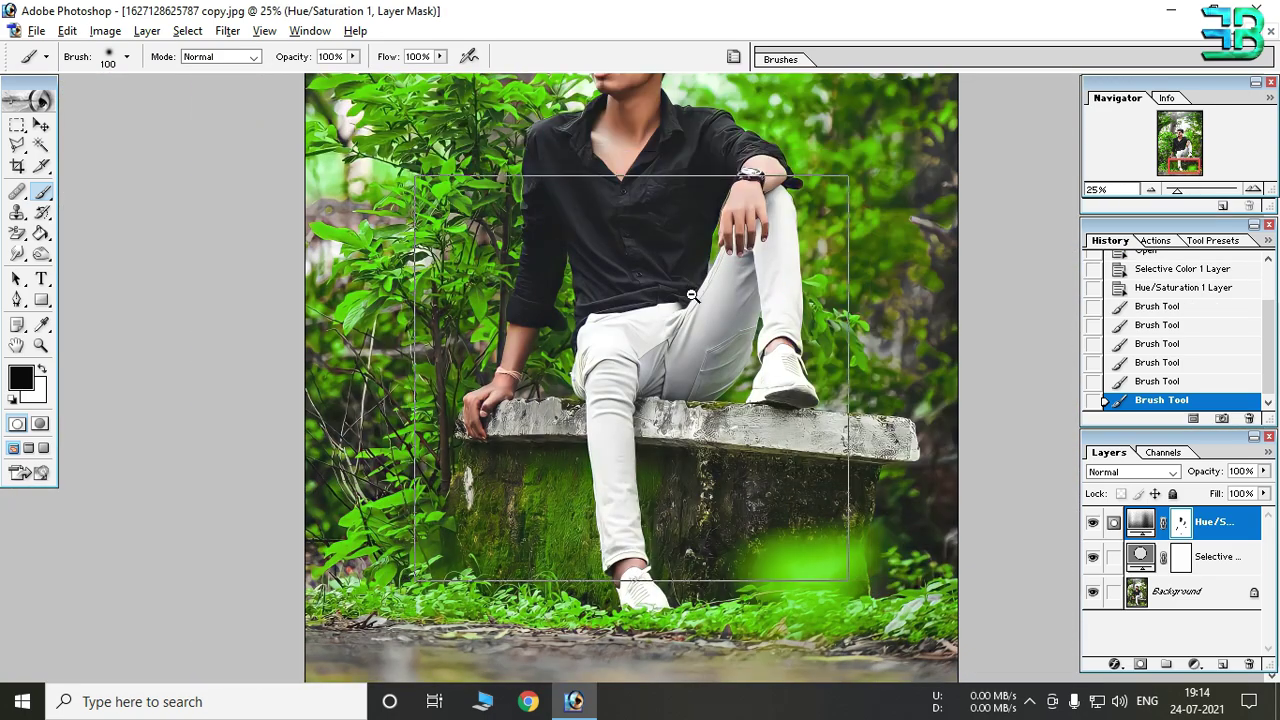
pyautogui.keyDown('ctrl'); pyautogui.keyDown('alt'); pyautogui.click(692, 300); pyautogui.keyUp('alt'); pyautogui.keyUp('ctrl')
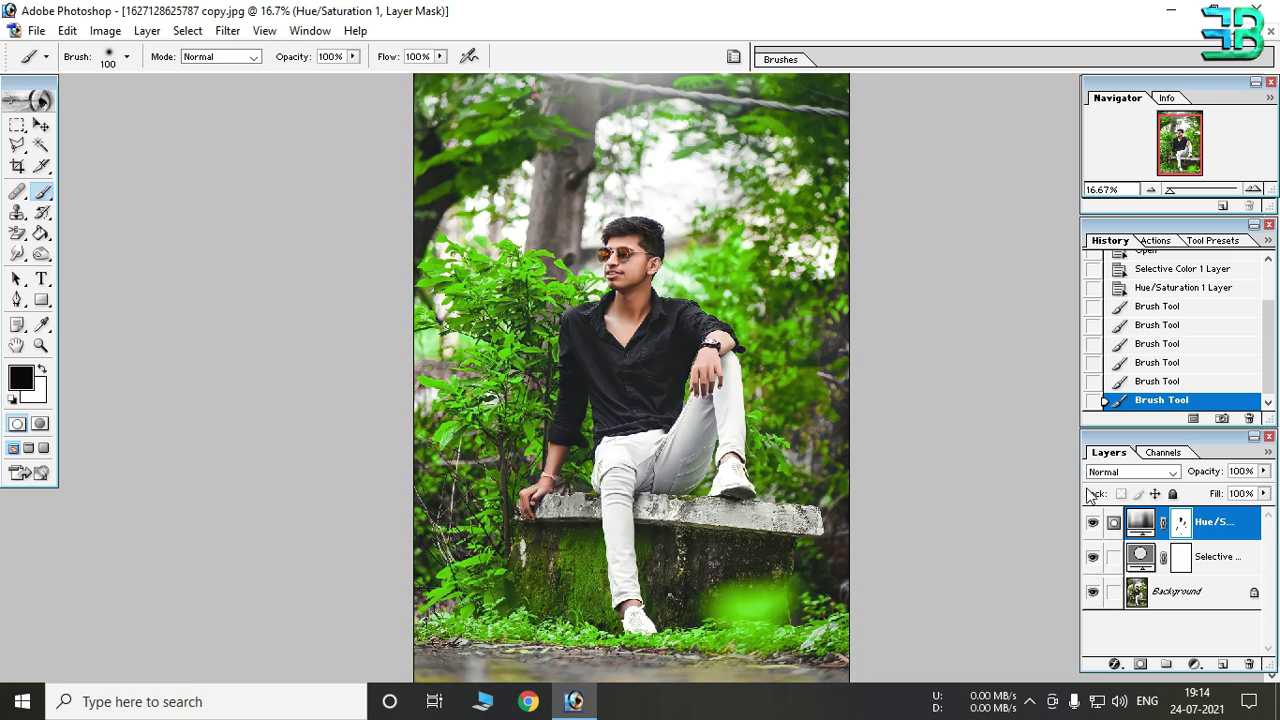
# Step: Add a Channel Mixer layer with Red output set to Red 50, Green 150, Blue -150
pyautogui.click(1194, 664)
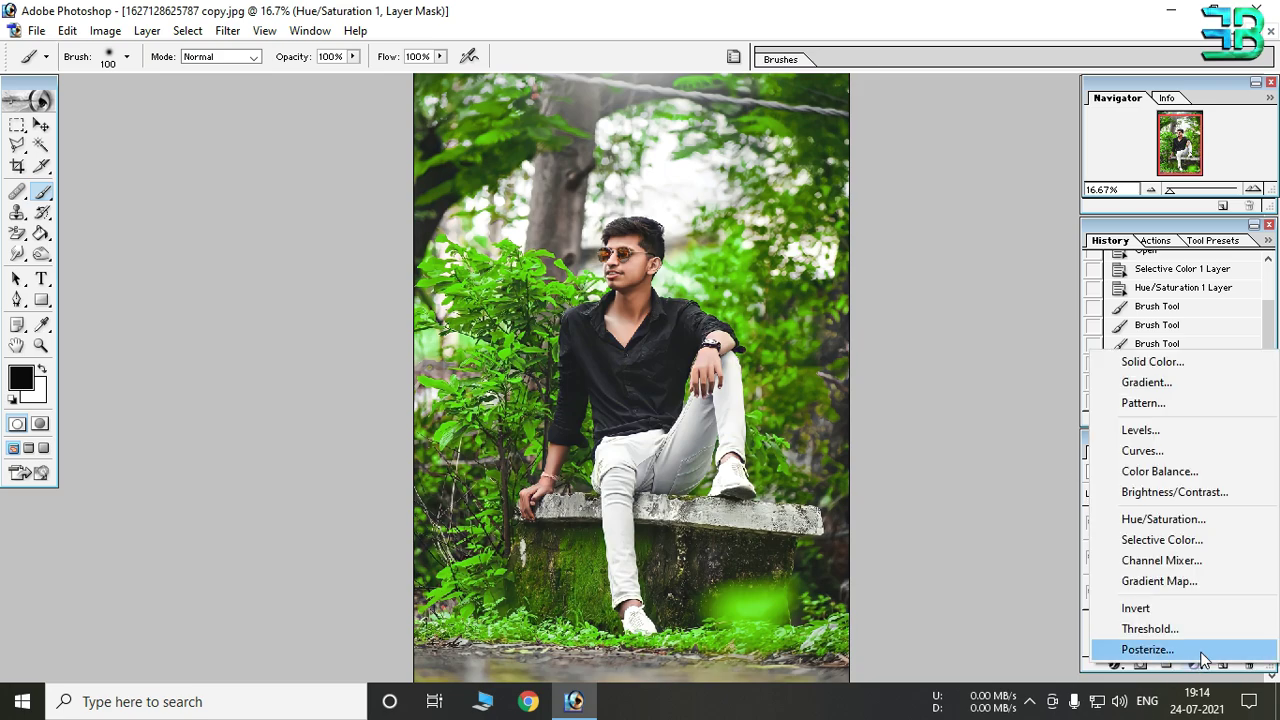
pyautogui.click(1194, 561)
pyautogui.moveTo(293, 197); pyautogui.dragTo(295, 170)
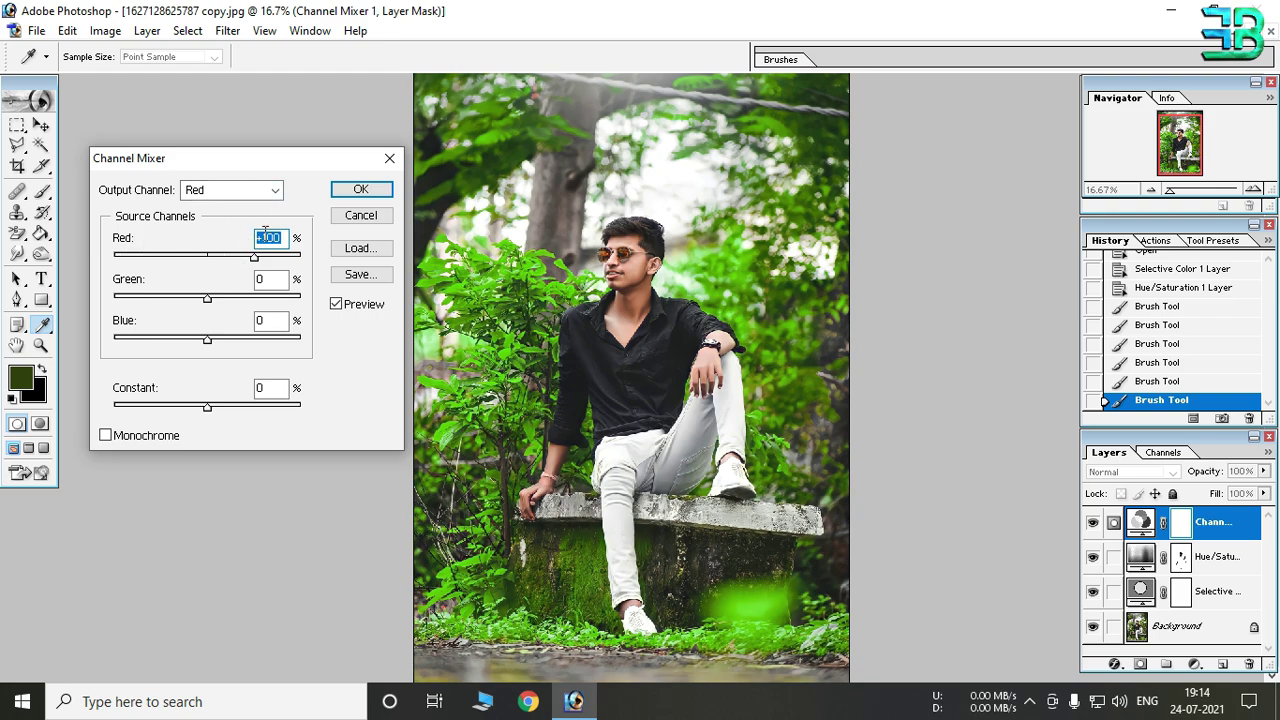
pyautogui.write('50')
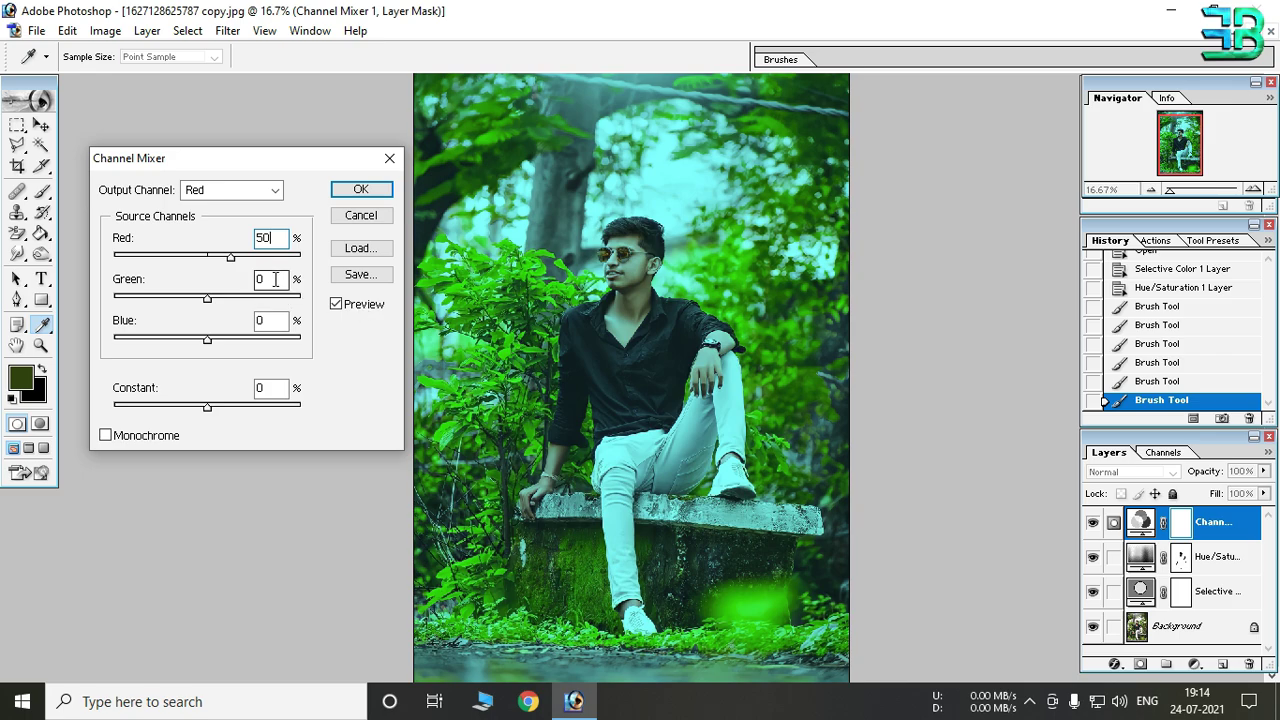
pyautogui.doubleClick(265, 280)
pyautogui.write('150')
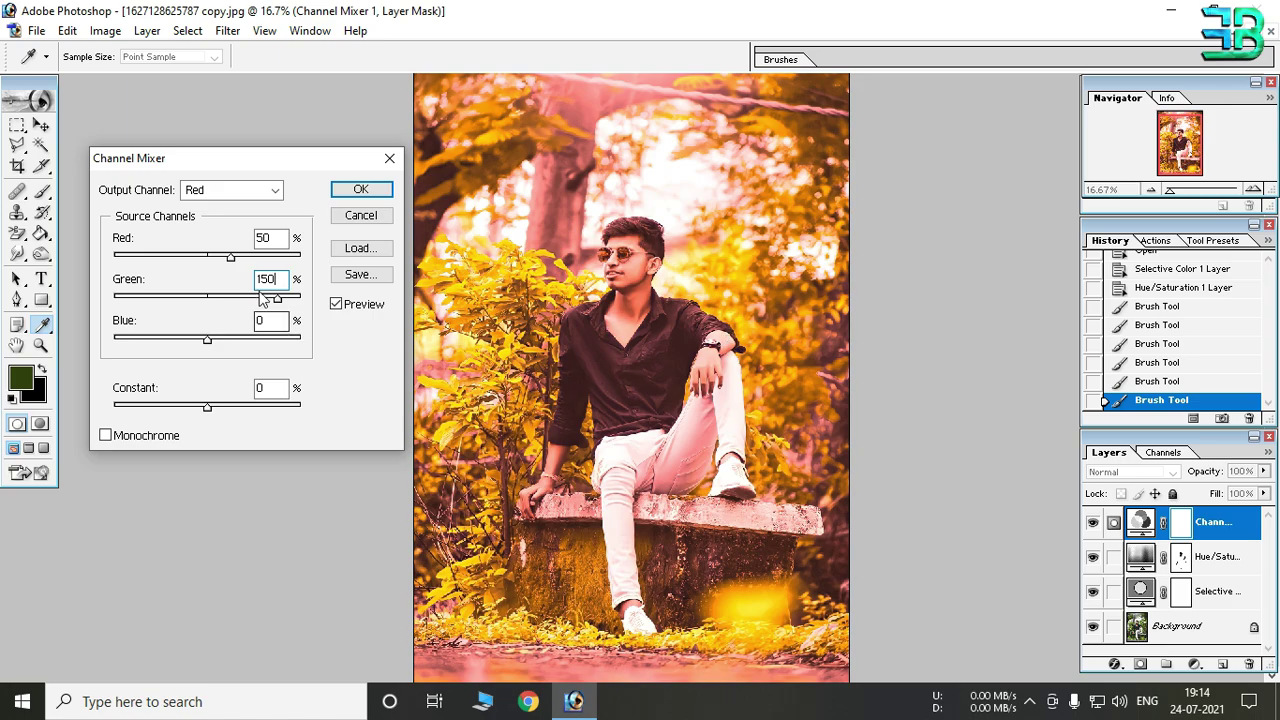
pyautogui.doubleClick(270, 321)
pyautogui.write('-150')
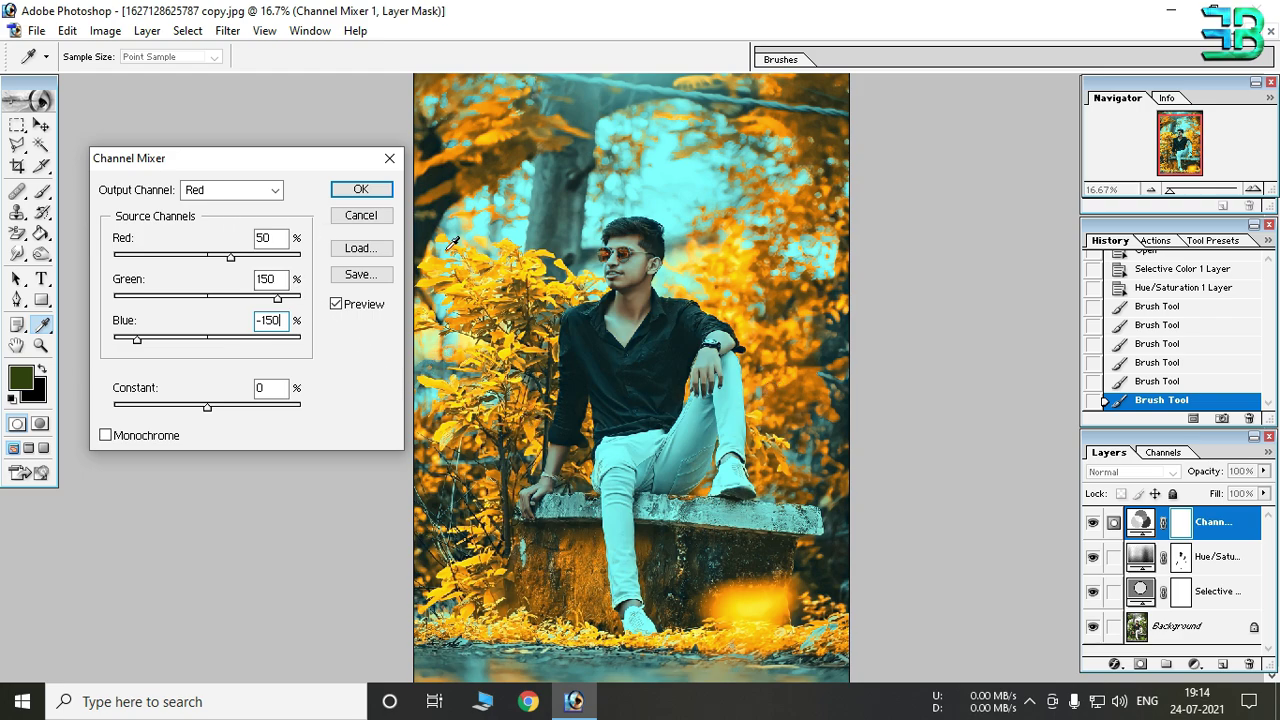
# Step: Set the Blue output to Green -50 and Blue 200, and apply the Channel Mixer
pyautogui.click(228, 191)
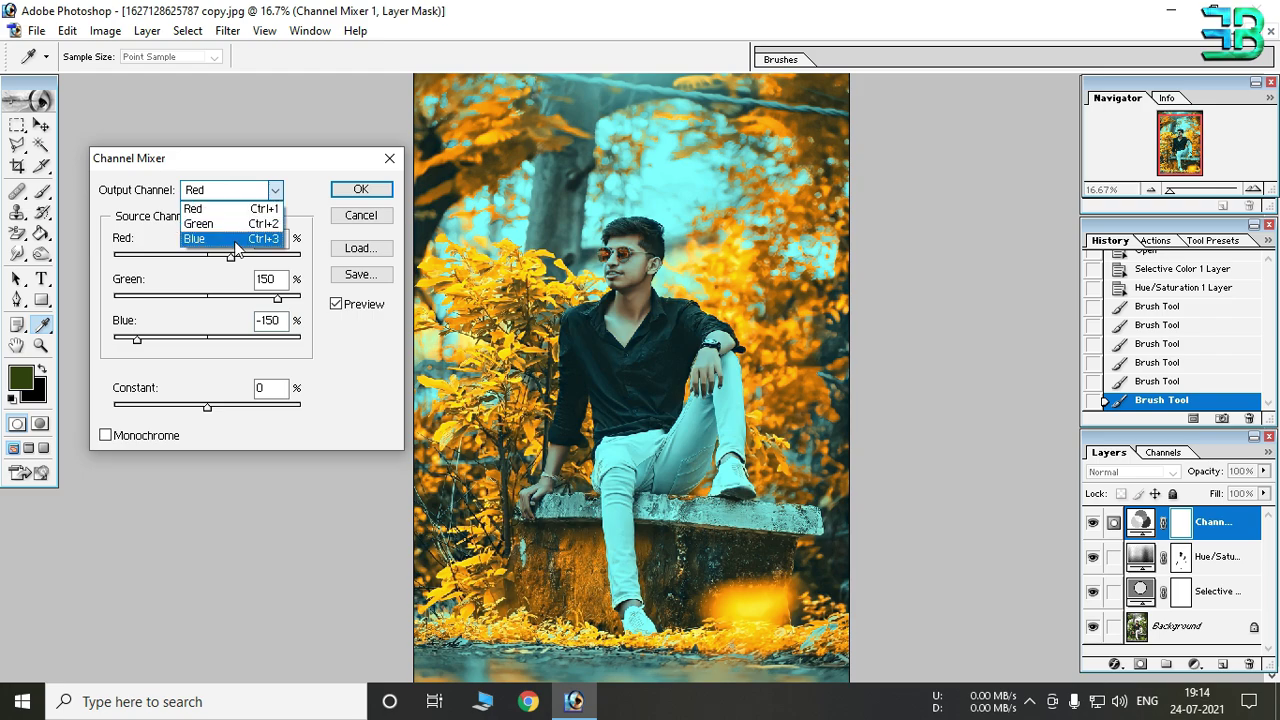
pyautogui.click(236, 241)
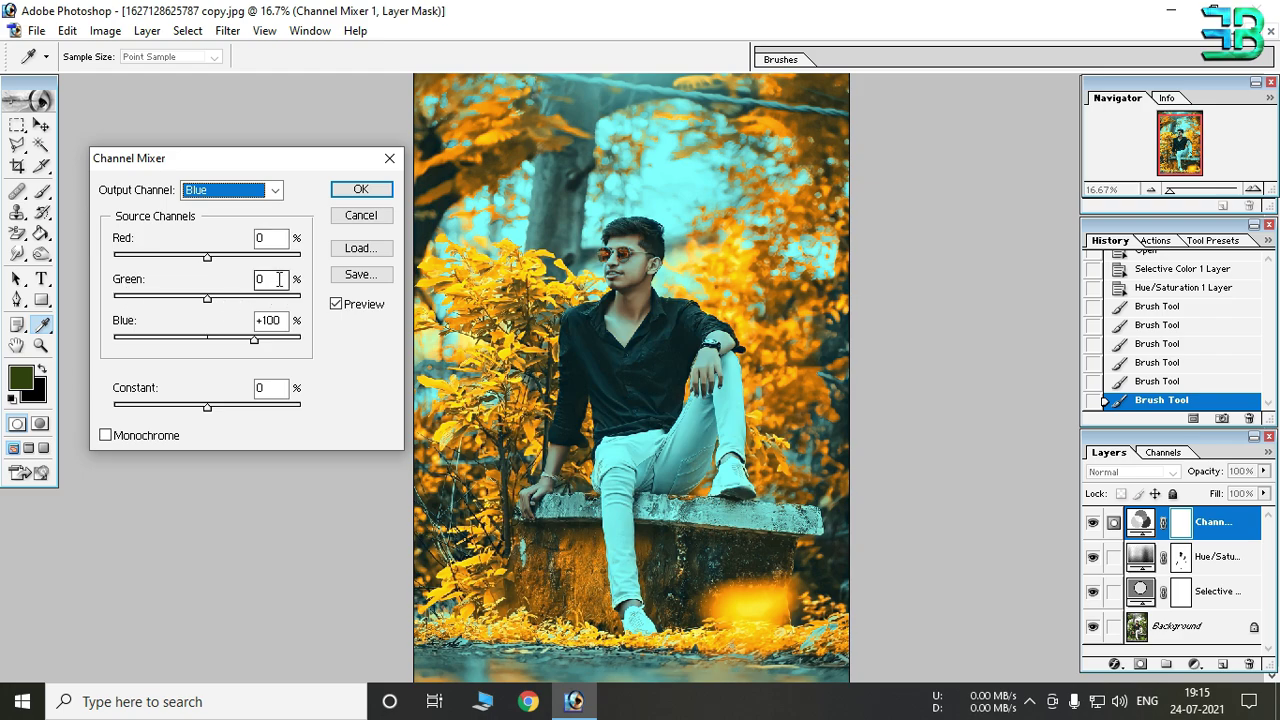
pyautogui.doubleClick(279, 279)
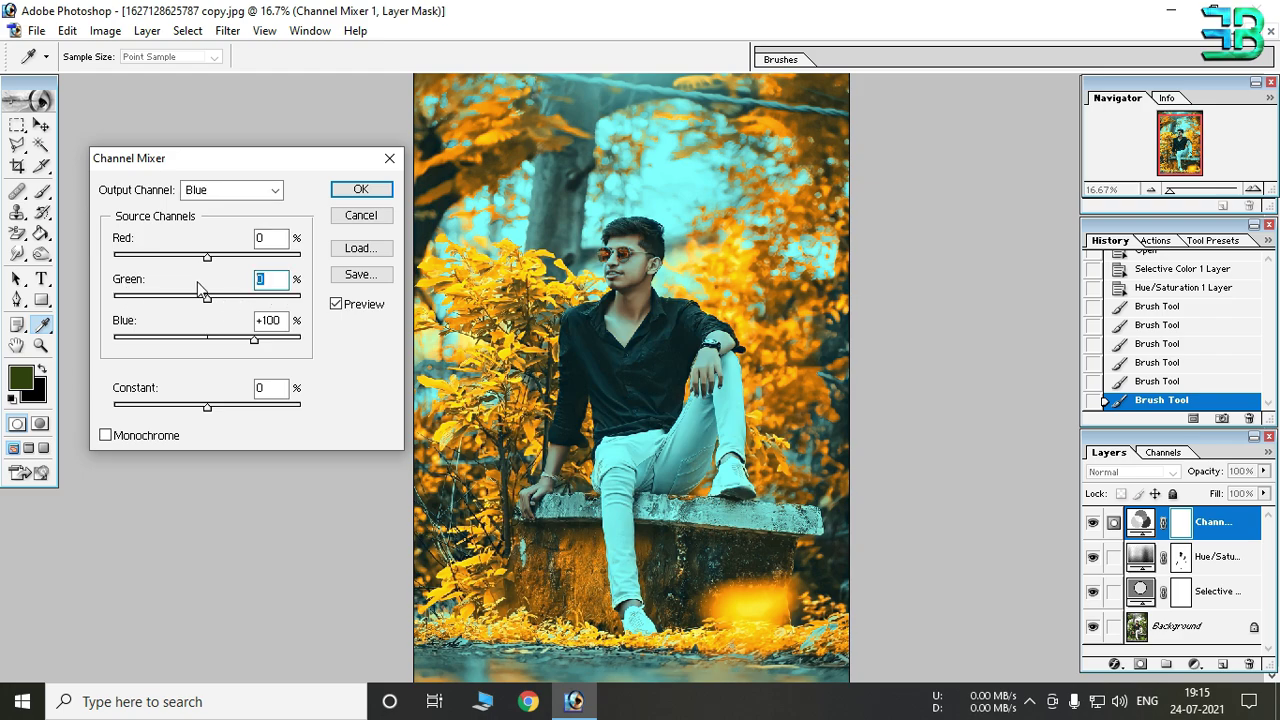
pyautogui.write('-50')
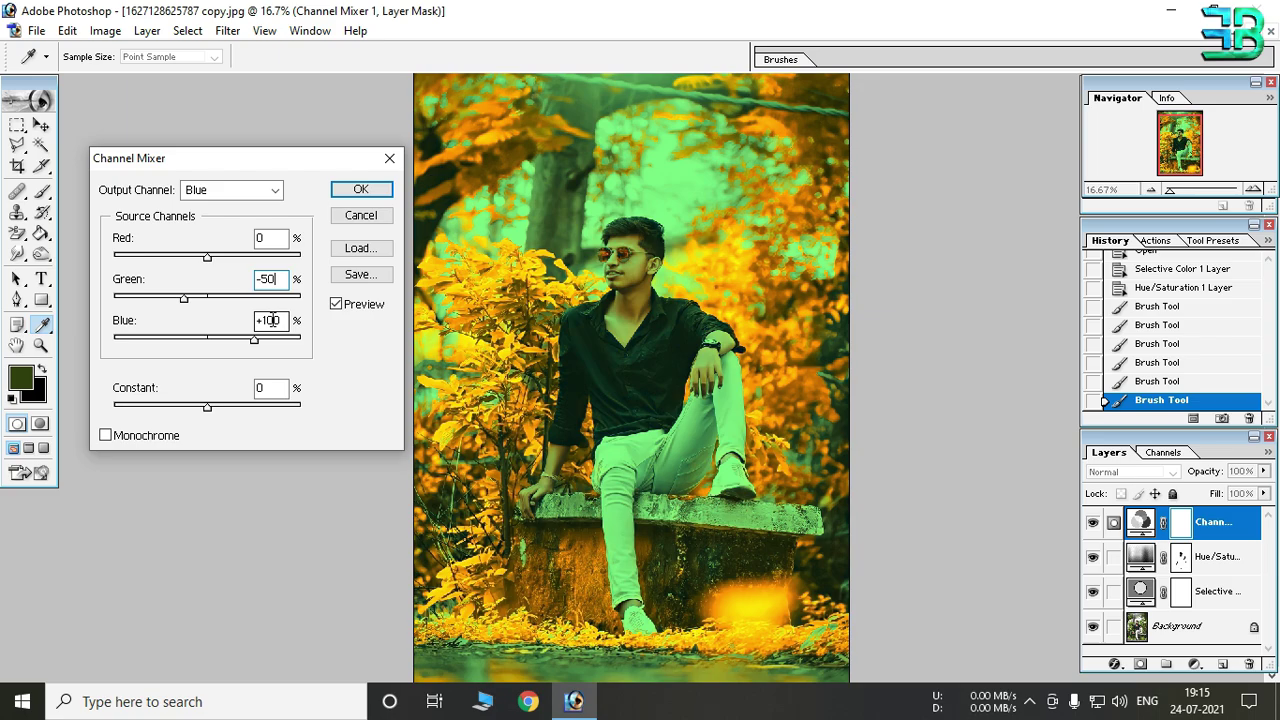
pyautogui.doubleClick(284, 320)
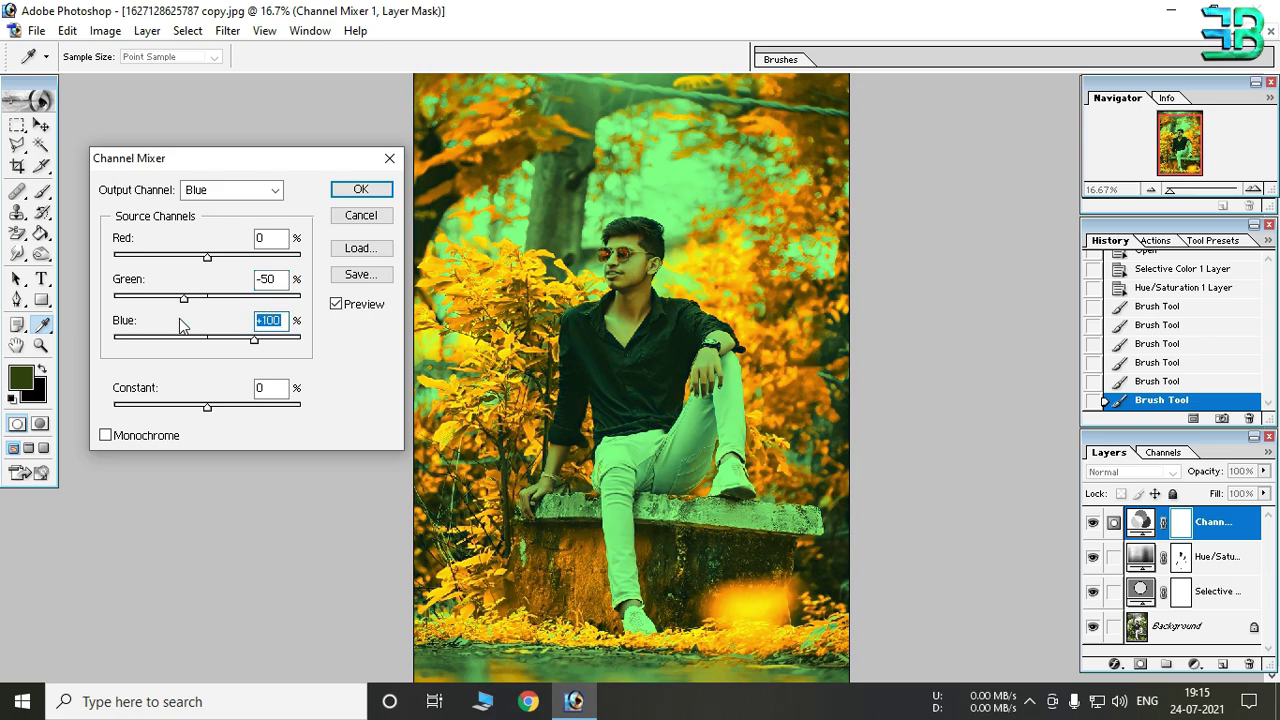
pyautogui.write('200')
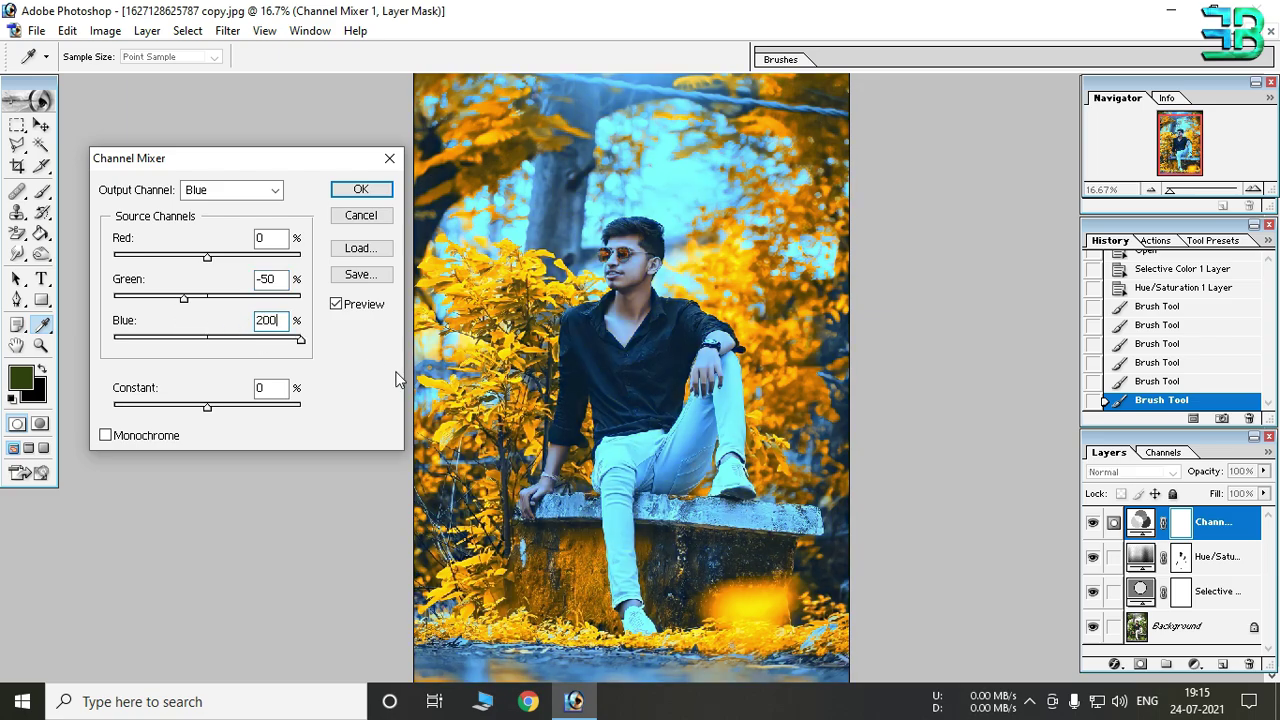
pyautogui.click(356, 190)
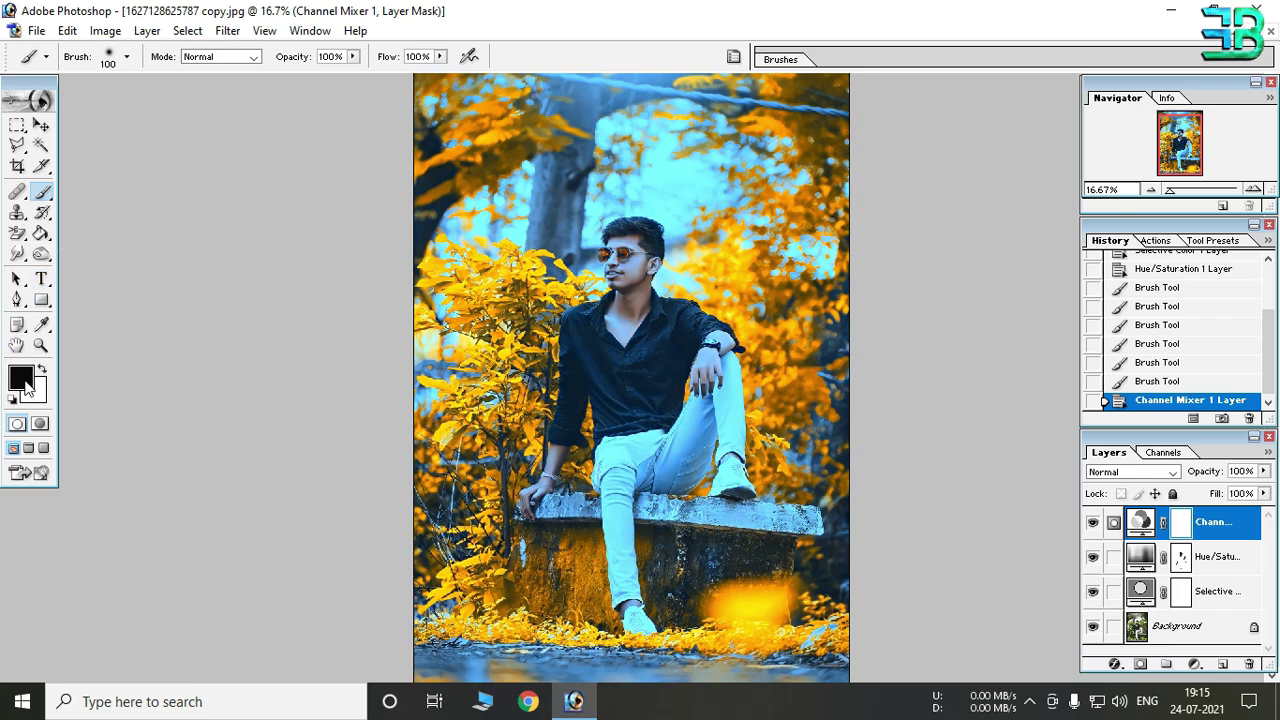
# Step: Keep the Brush tool as the painting tool and start zooming in
pyautogui.rightClick(48, 200)
pyautogui.click(97, 193)
pyautogui.scroll(1, 623, 306)
# Step: Paint black on the Channel Mixer mask over the chest, elbow, wrist and fingers
pyautogui.scroll(1, 609, 443)
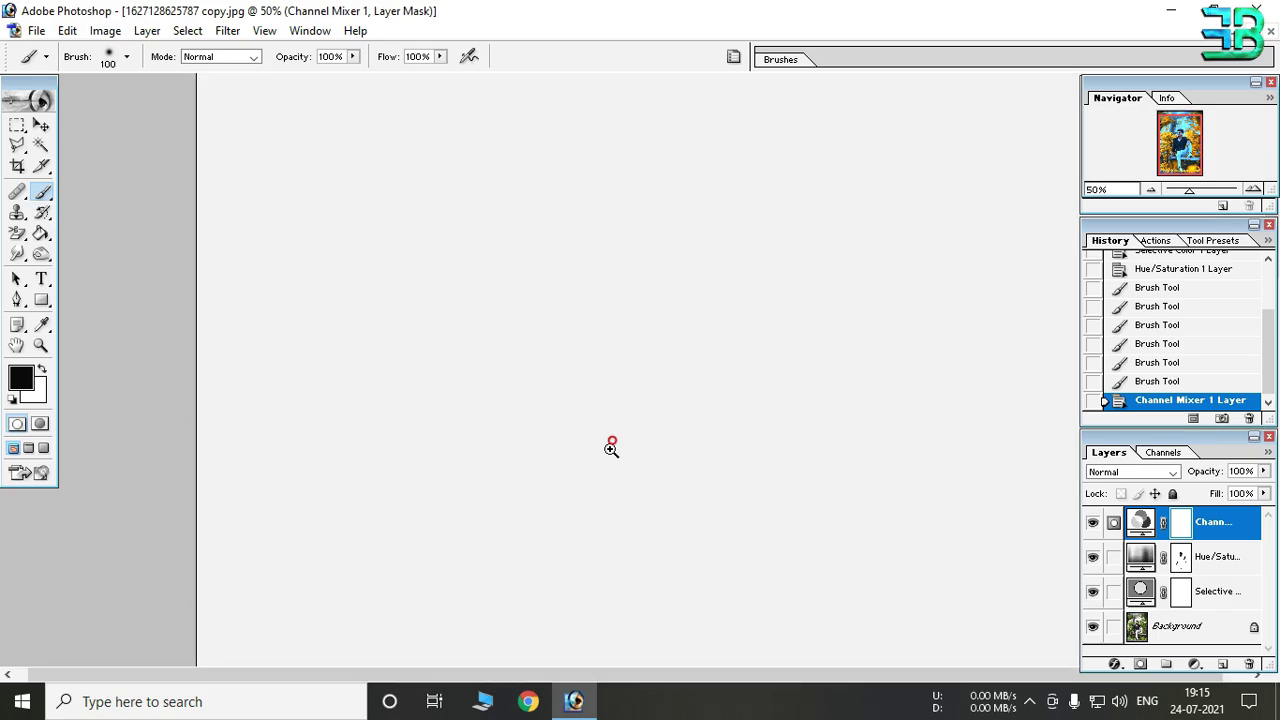
pyautogui.scroll(2, 636, 607)
pyautogui.moveTo(636, 607); pyautogui.dragTo(510, 265)
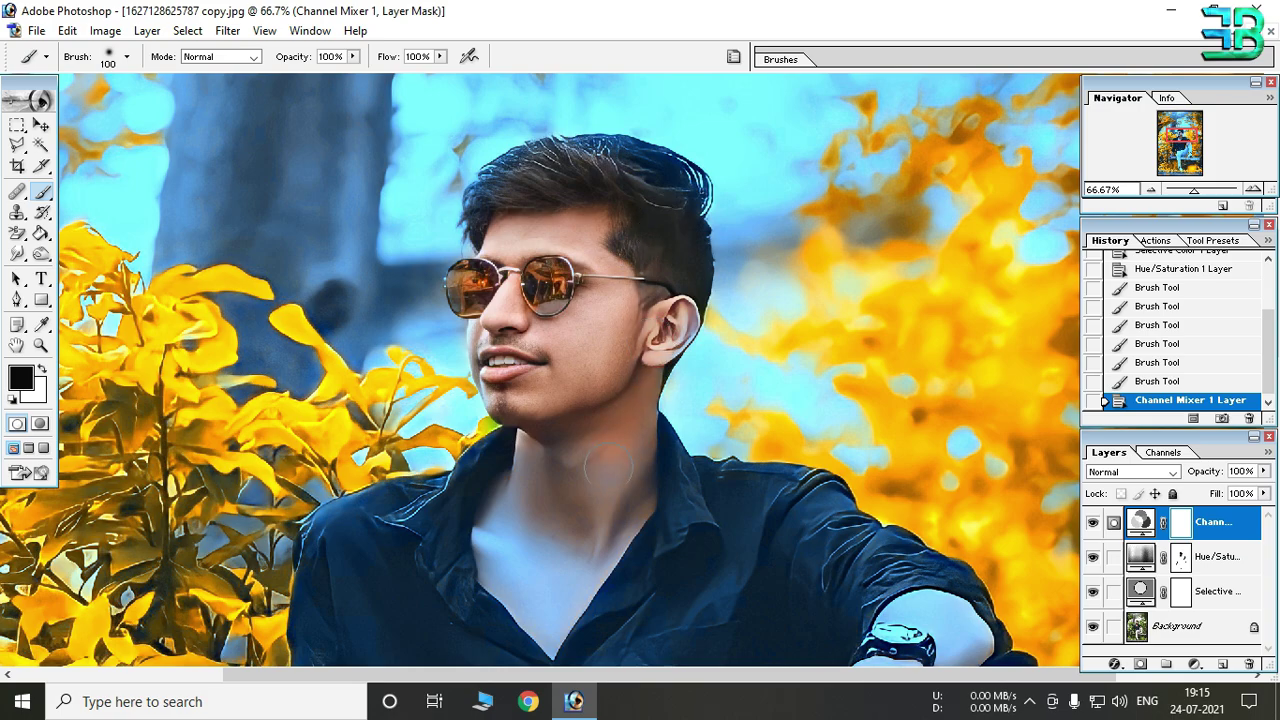
pyautogui.scroll(-5, 617, 530)
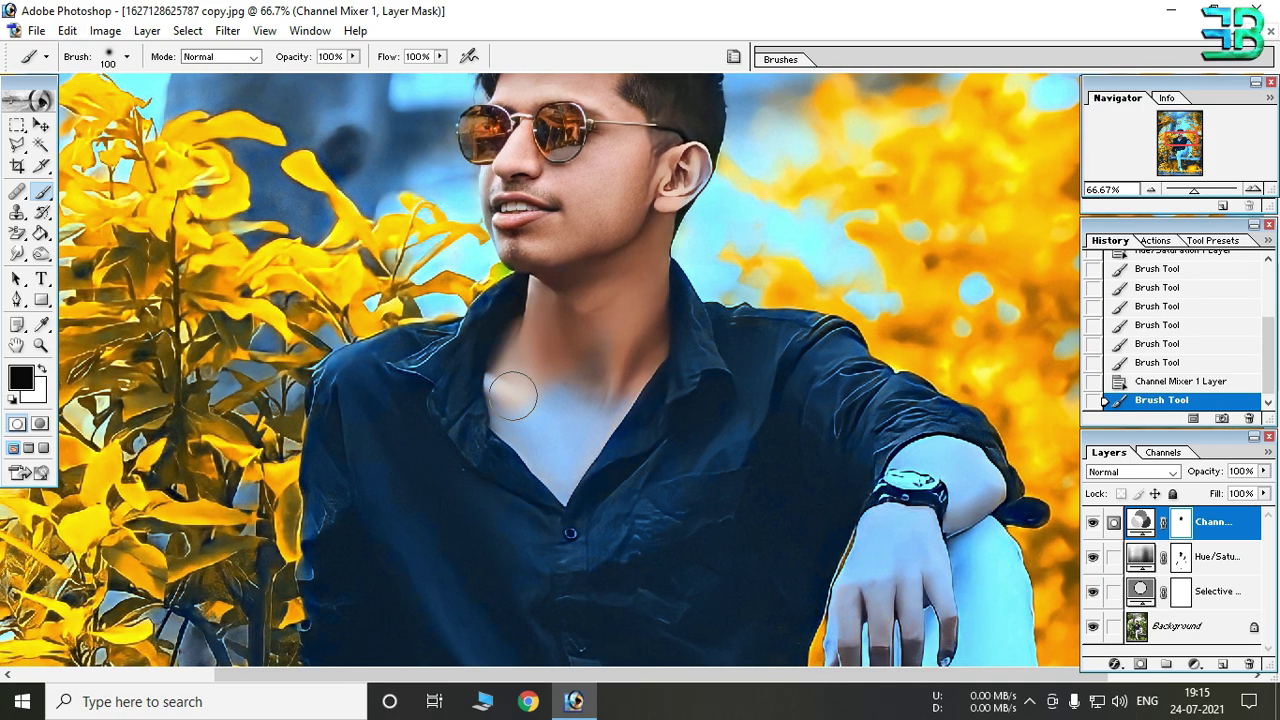
pyautogui.moveTo(509, 391)
pyautogui.mouseDown()
pyautogui.moveTo(528, 411)
pyautogui.moveTo(640, 356)
pyautogui.moveTo(596, 260)
pyautogui.mouseUp()
pyautogui.moveTo(589, 414)
pyautogui.mouseDown()
pyautogui.moveTo(641, 372)
pyautogui.moveTo(641, 342)
pyautogui.mouseUp()
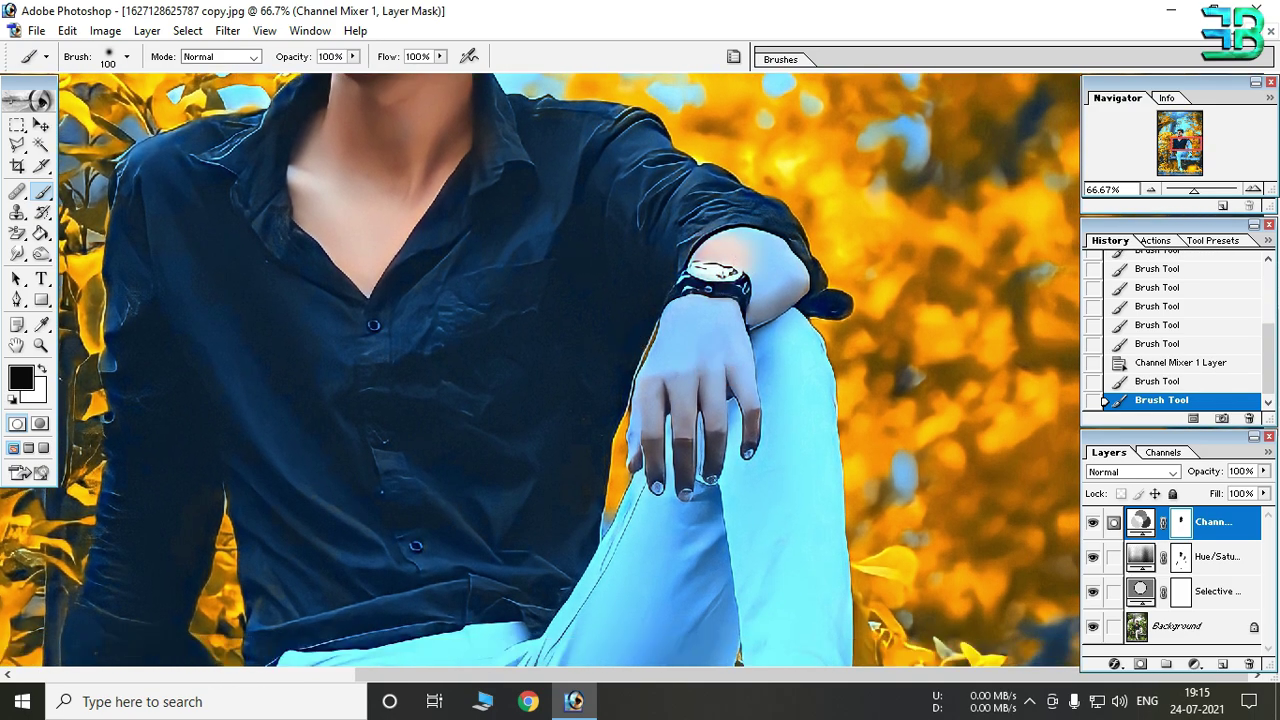
pyautogui.moveTo(770, 300); pyautogui.dragTo(664, 428)
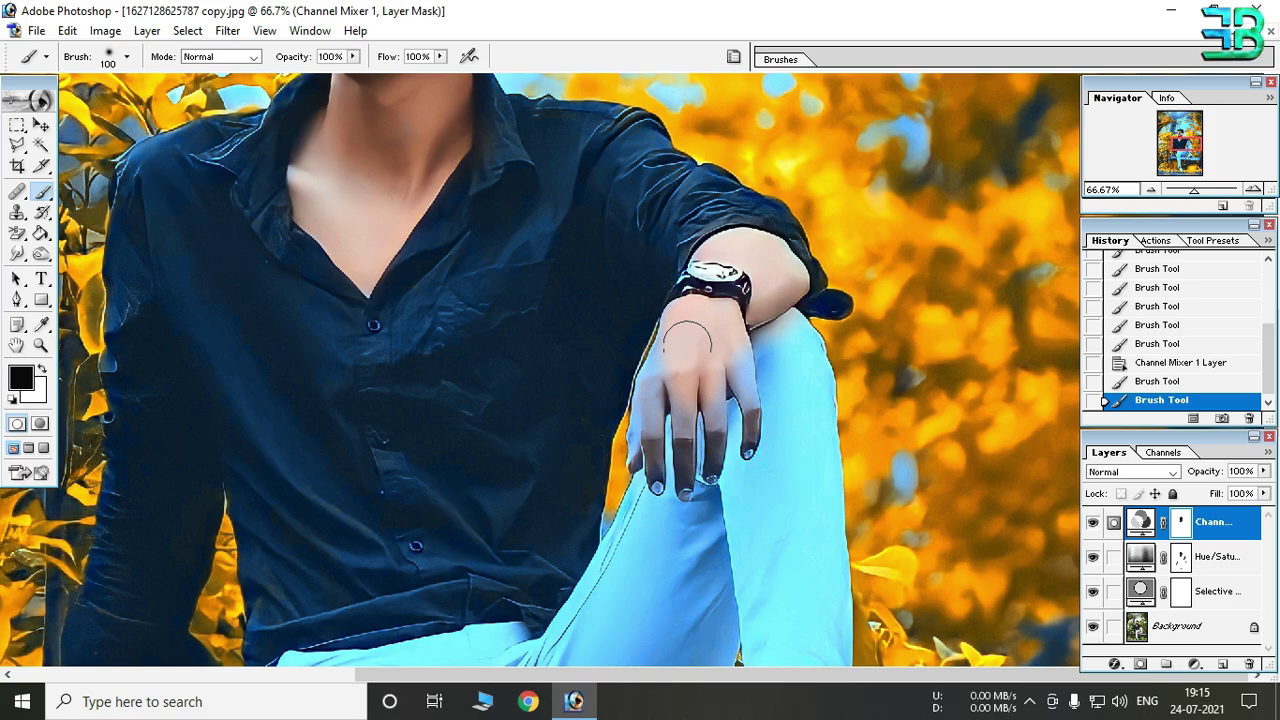
pyautogui.moveTo(664, 428)
pyautogui.mouseDown()
pyautogui.moveTo(700, 423)
pyautogui.moveTo(700, 290)
pyautogui.mouseUp()
# Step: Clear the blue tint from the jeans' knee, crotch, thighs and shin, fixing one stroke with white
pyautogui.moveTo(771, 214)
pyautogui.mouseDown()
pyautogui.moveTo(808, 229)
pyautogui.moveTo(803, 400)
pyautogui.moveTo(780, 450)
pyautogui.moveTo(730, 400)
pyautogui.moveTo(638, 428)
pyautogui.moveTo(660, 351)
pyautogui.moveTo(510, 575)
pyautogui.moveTo(470, 590)
pyautogui.moveTo(478, 519)
pyautogui.moveTo(437, 537)
pyautogui.mouseUp()
pyautogui.press('x')
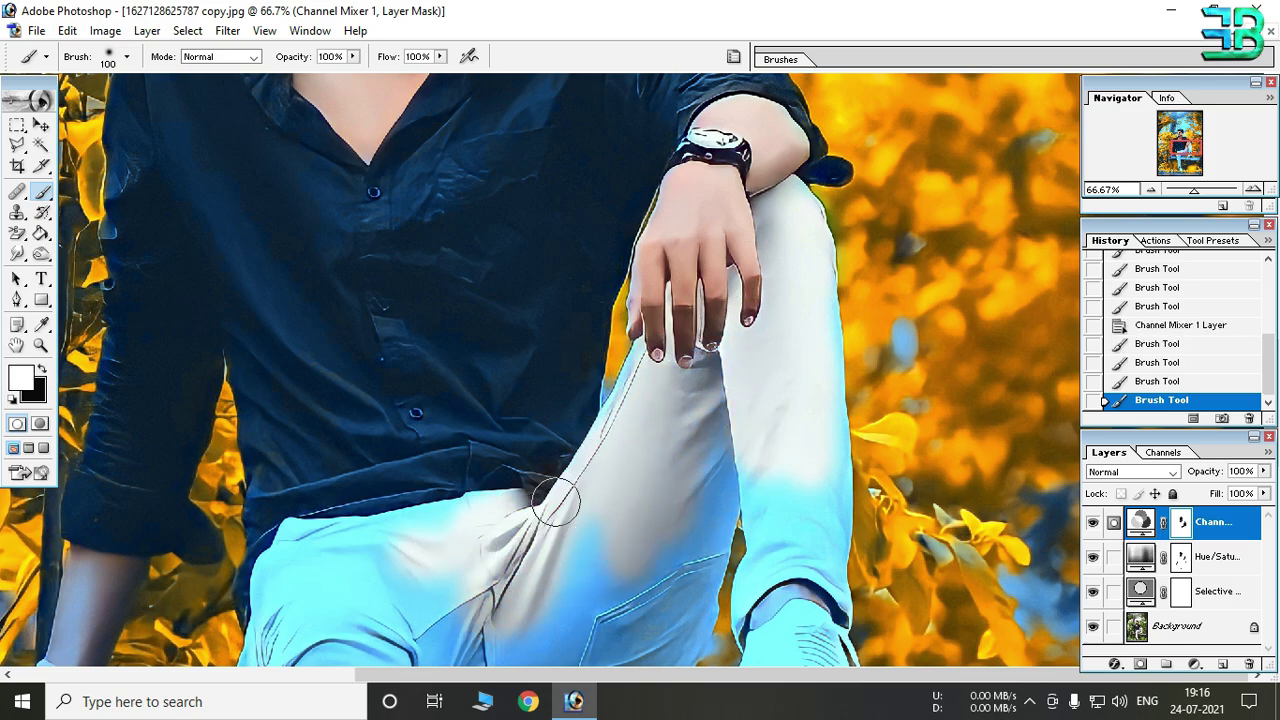
pyautogui.moveTo(551, 491)
pyautogui.mouseDown()
pyautogui.moveTo(535, 487)
pyautogui.moveTo(571, 486)
pyautogui.mouseUp()
pyautogui.press('x')
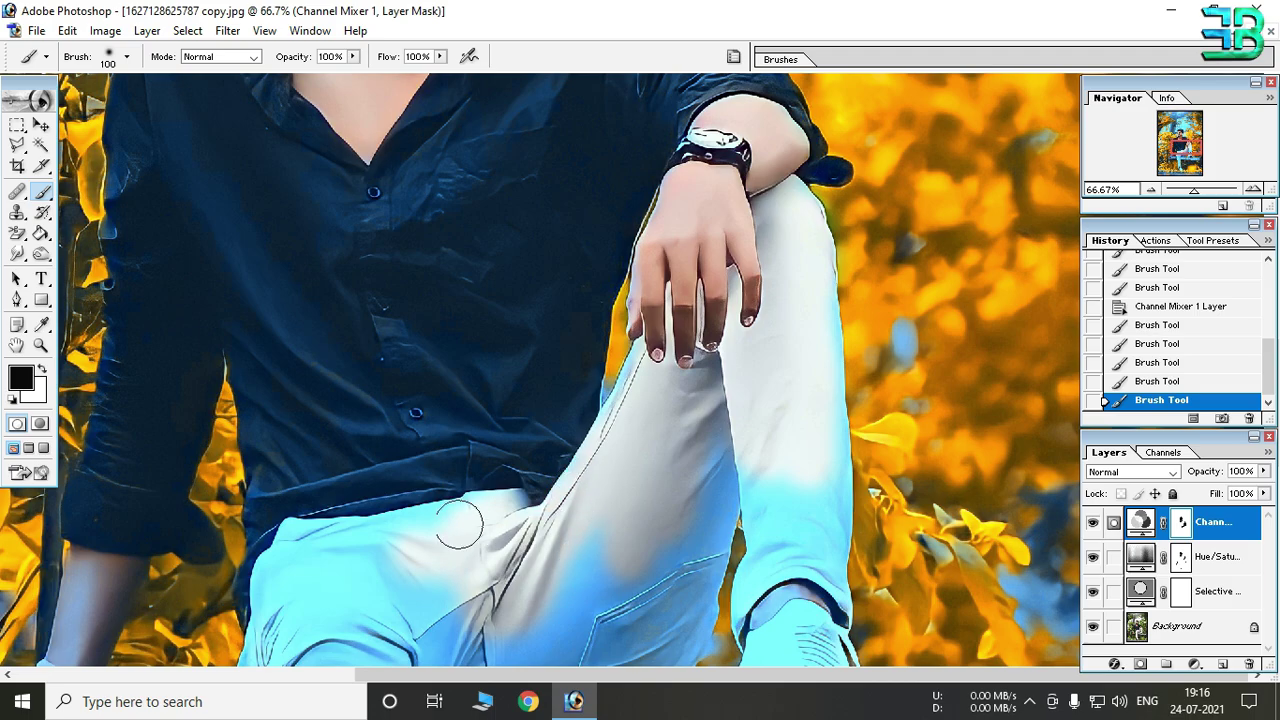
pyautogui.moveTo(457, 523)
pyautogui.mouseDown()
pyautogui.moveTo(314, 549)
pyautogui.moveTo(277, 583)
pyautogui.moveTo(300, 560)
pyautogui.mouseUp()
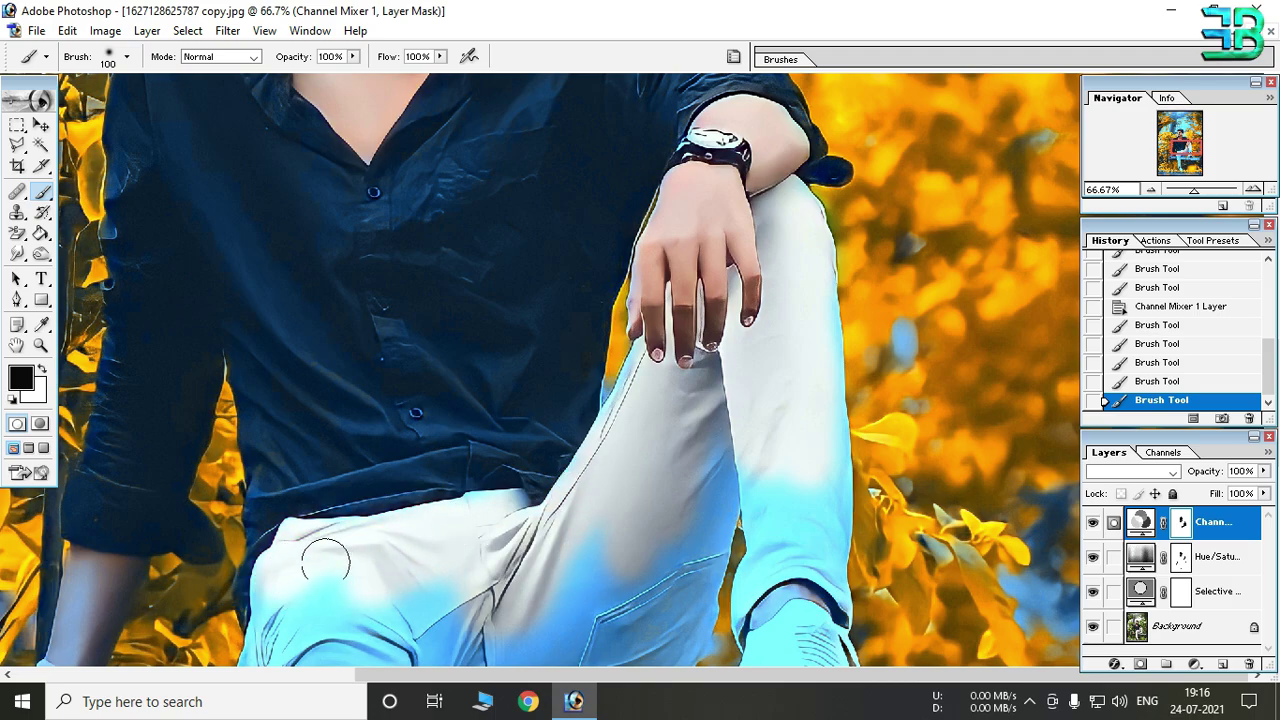
pyautogui.scroll(-3, 300, 560)
pyautogui.moveTo(279, 415)
pyautogui.mouseDown()
pyautogui.moveTo(286, 386)
pyautogui.moveTo(290, 520)
pyautogui.moveTo(371, 363)
pyautogui.moveTo(330, 392)
pyautogui.mouseUp()
pyautogui.moveTo(330, 442)
pyautogui.mouseDown()
pyautogui.moveTo(520, 515)
pyautogui.moveTo(560, 500)
pyautogui.moveTo(603, 382)
pyautogui.moveTo(594, 337)
pyautogui.moveTo(543, 394)
pyautogui.moveTo(692, 265)
pyautogui.moveTo(718, 368)
pyautogui.mouseUp()
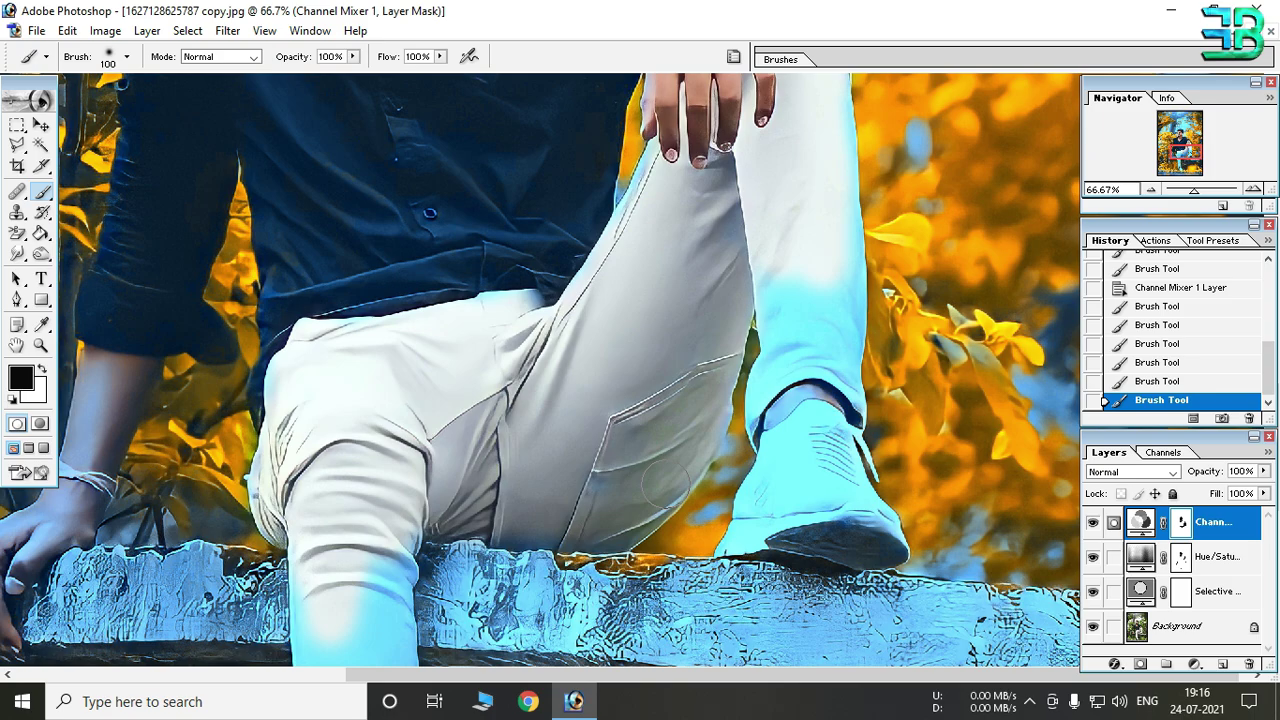
pyautogui.moveTo(775, 260)
pyautogui.mouseDown()
pyautogui.moveTo(785, 400)
pyautogui.moveTo(826, 271)
pyautogui.moveTo(845, 420)
pyautogui.moveTo(833, 148)
pyautogui.mouseUp()
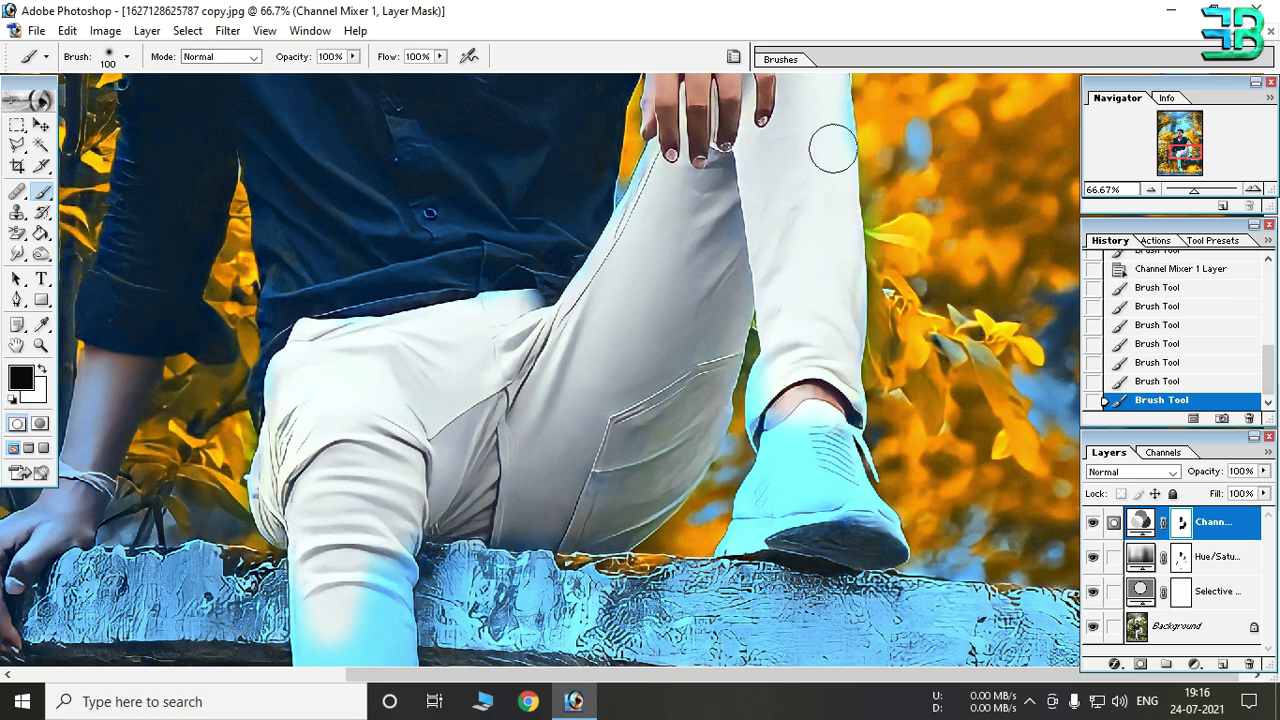
# Step: Restore natural tones on the shoe, lower leg, forearm and hand in the mask
pyautogui.scroll(3, 820, 429)
pyautogui.scroll(-5, 790, 360)
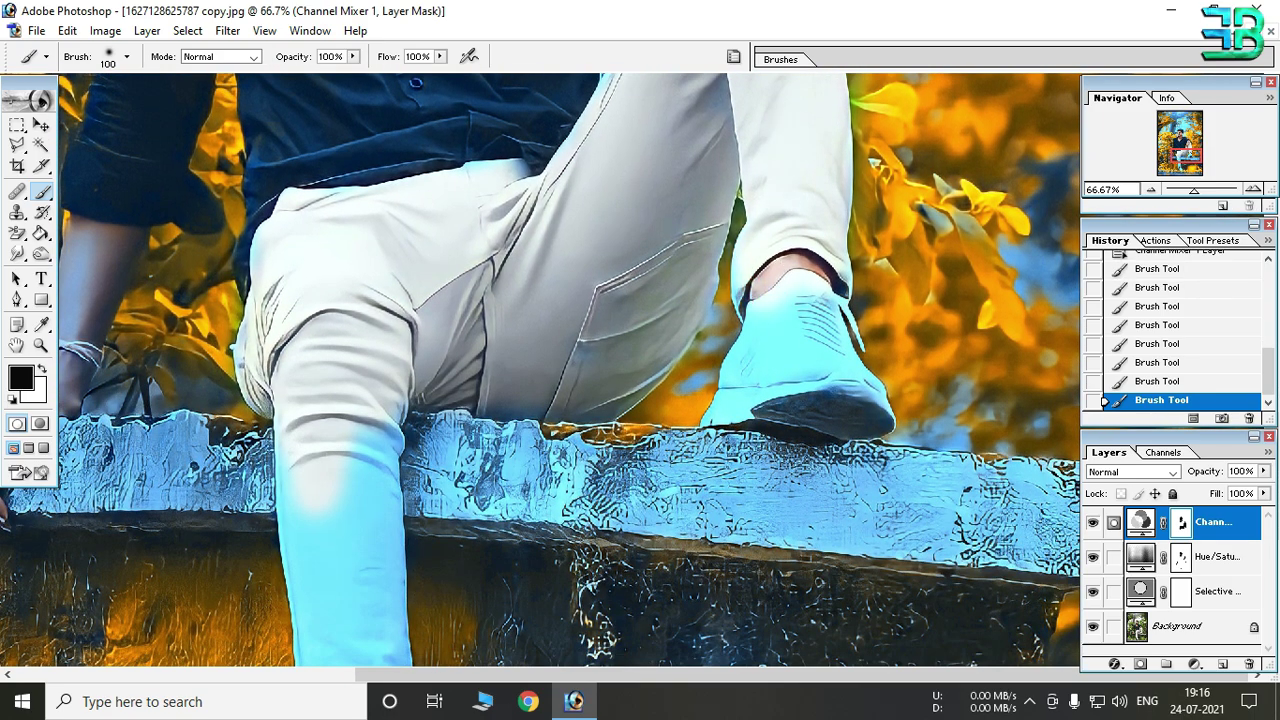
pyautogui.moveTo(760, 290)
pyautogui.mouseDown()
pyautogui.moveTo(775, 380)
pyautogui.moveTo(735, 410)
pyautogui.moveTo(830, 350)
pyautogui.moveTo(820, 297)
pyautogui.mouseUp()
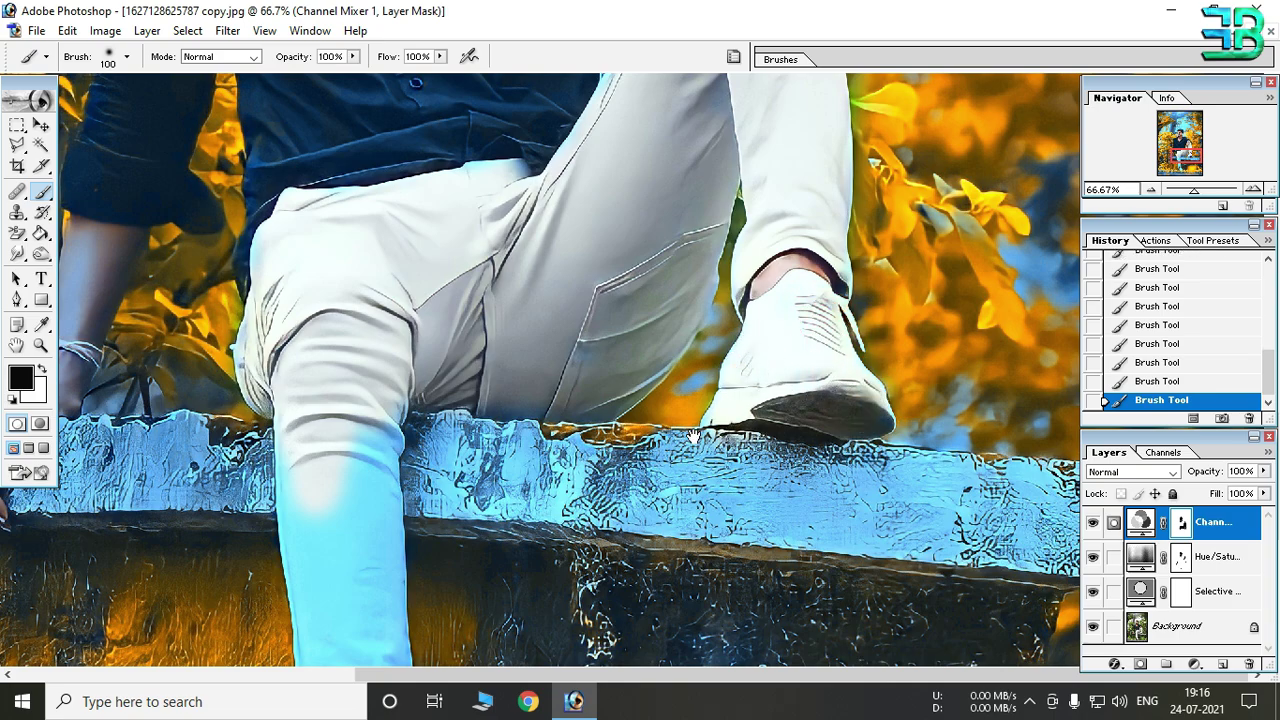
pyautogui.moveTo(693, 437); pyautogui.dragTo(746, 358)
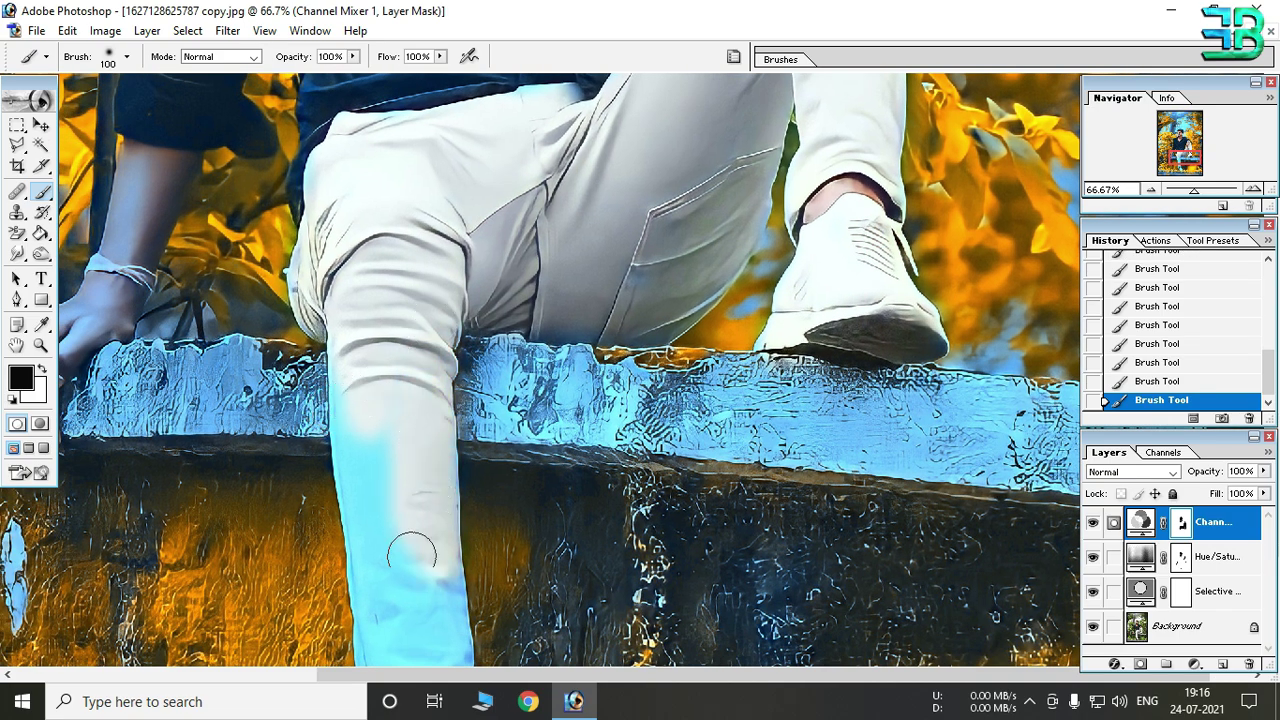
pyautogui.moveTo(411, 555)
pyautogui.mouseDown()
pyautogui.moveTo(390, 440)
pyautogui.moveTo(345, 330)
pyautogui.mouseUp()
pyautogui.moveTo(399, 576)
pyautogui.mouseDown()
pyautogui.moveTo(371, 286)
pyautogui.moveTo(322, 230)
pyautogui.moveTo(380, 460)
pyautogui.moveTo(423, 423)
pyautogui.moveTo(420, 520)
pyautogui.moveTo(405, 515)
pyautogui.moveTo(486, 586)
pyautogui.moveTo(460, 550)
pyautogui.mouseUp()
pyautogui.moveTo(388, 336); pyautogui.dragTo(522, 383)
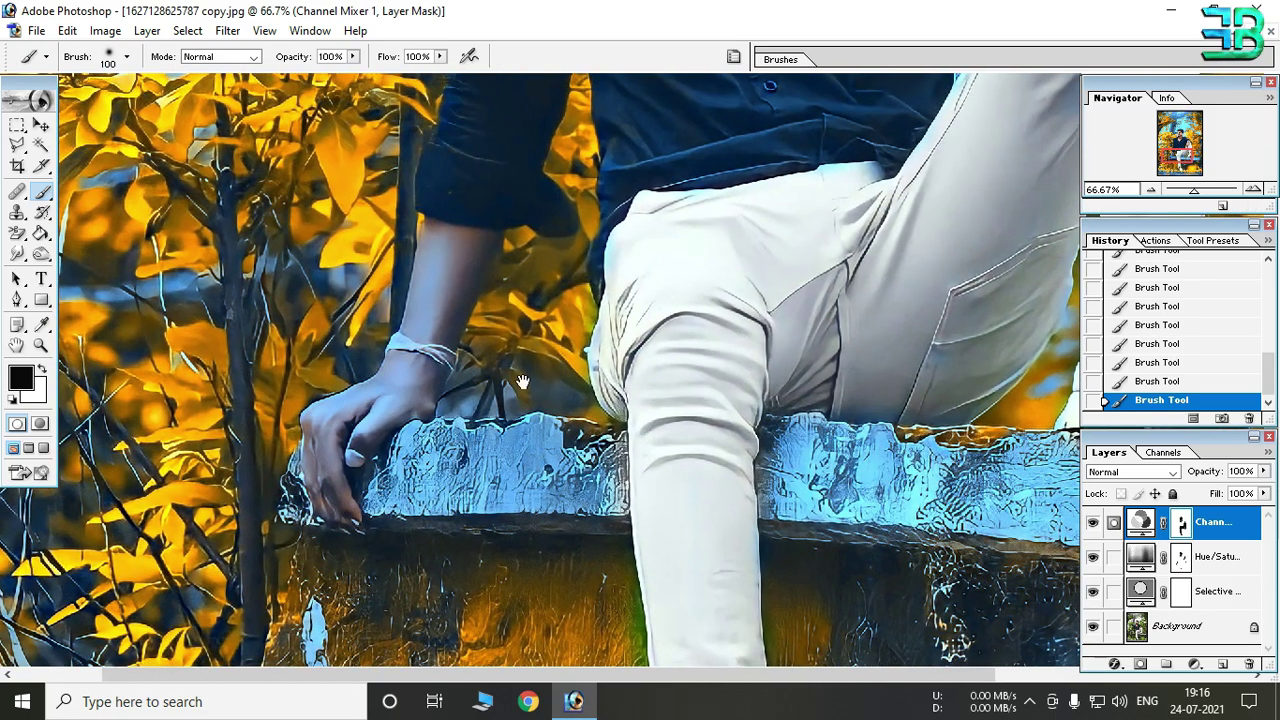
pyautogui.moveTo(440, 230)
pyautogui.mouseDown()
pyautogui.moveTo(470, 300)
pyautogui.moveTo(360, 420)
pyautogui.moveTo(322, 432)
pyautogui.mouseUp()
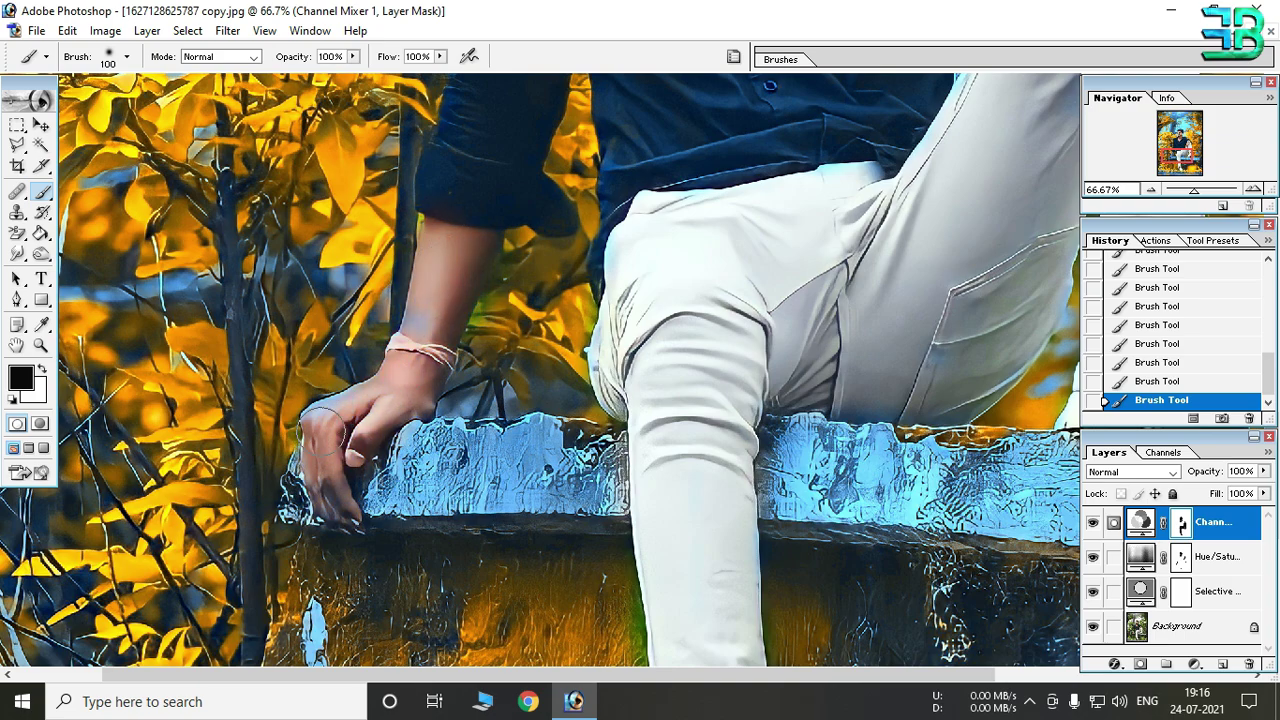
# Step: Zoom out to the whole photo and toggle the Channel Mixer layer to compare with the original
pyautogui.keyDown('alt'); pyautogui.click(500, 423); pyautogui.keyUp('alt')
pyautogui.keyDown('alt'); pyautogui.click(705, 355); pyautogui.keyUp('alt')
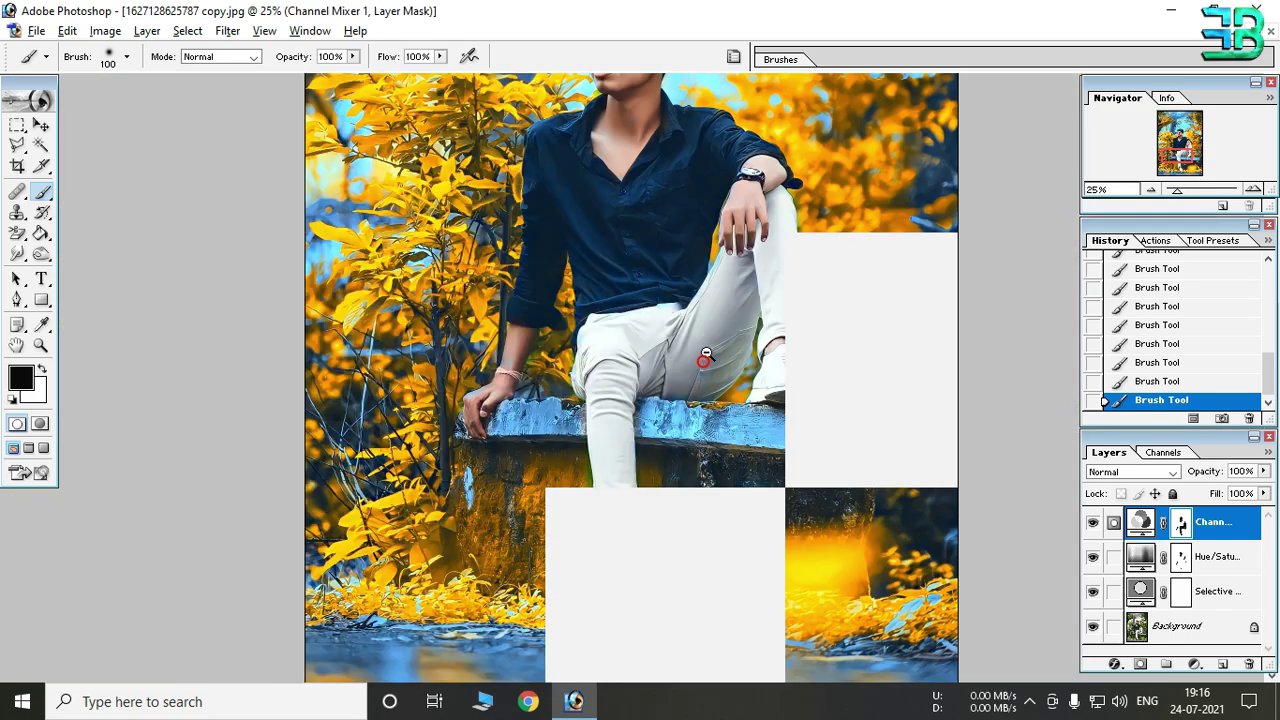
pyautogui.keyDown('alt'); pyautogui.click(705, 360); pyautogui.keyUp('alt')
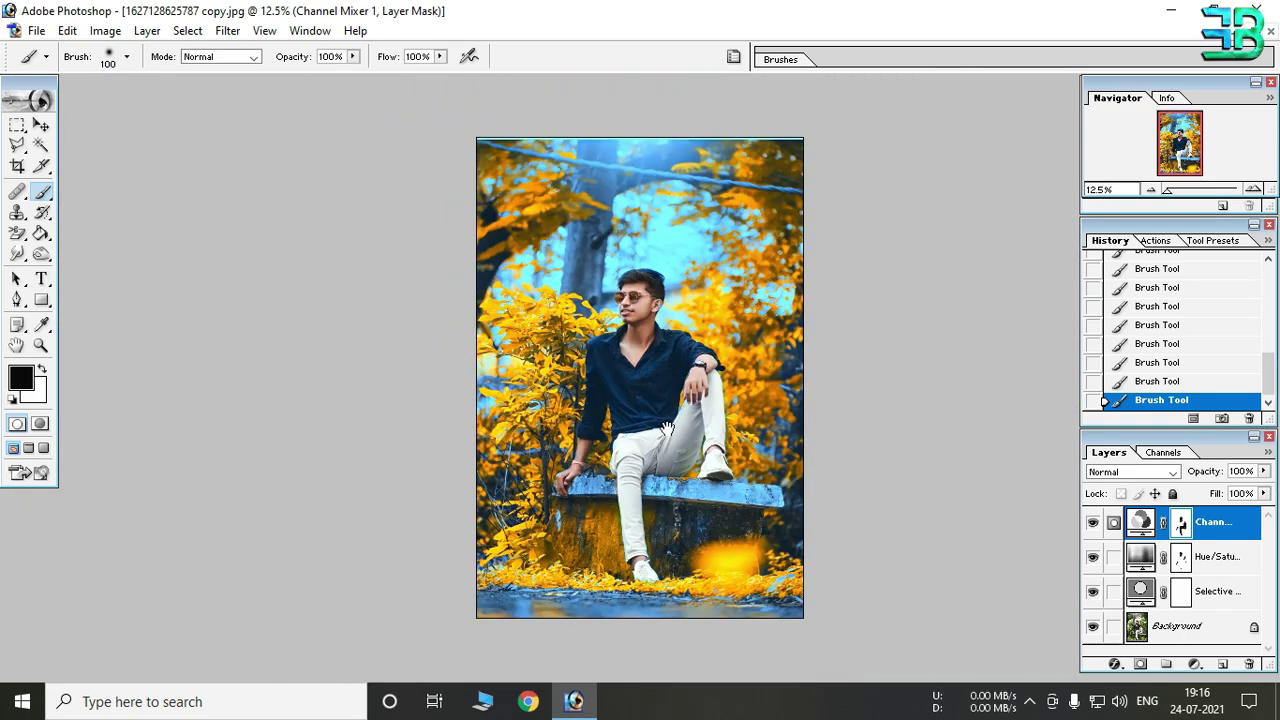
pyautogui.click(630, 350)
pyautogui.click(1093, 523)
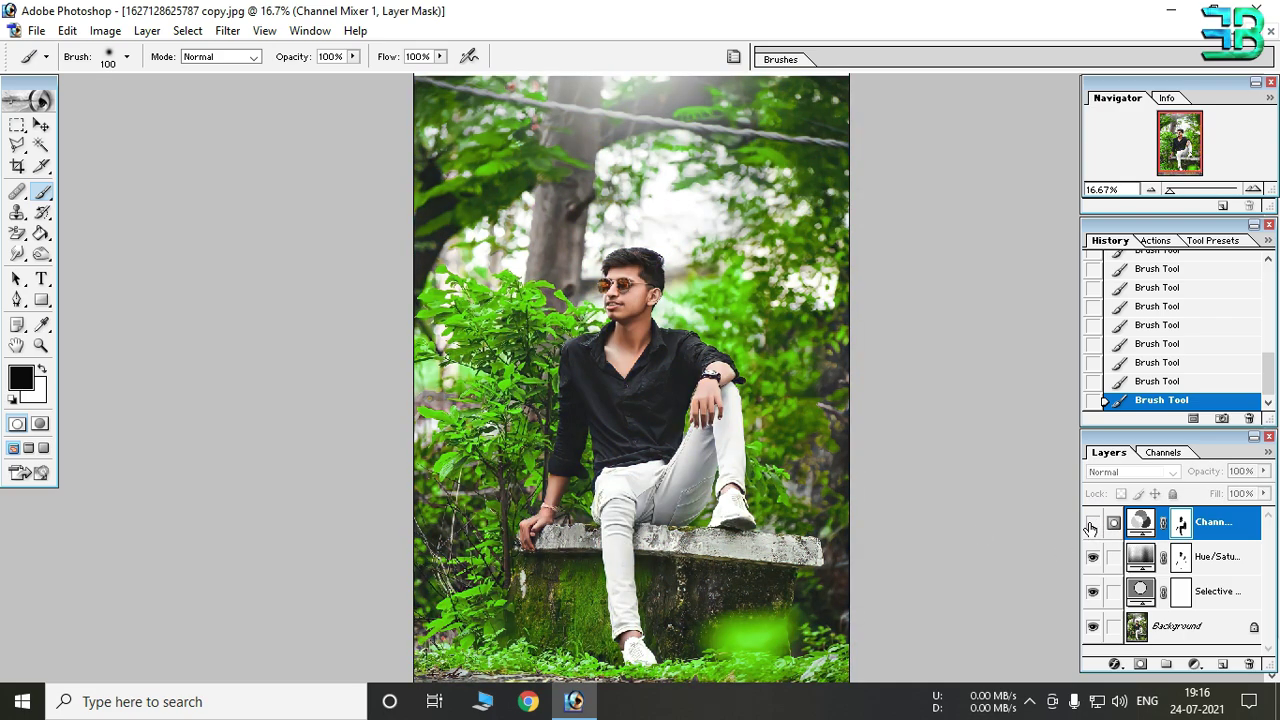
pyautogui.click(1093, 523)
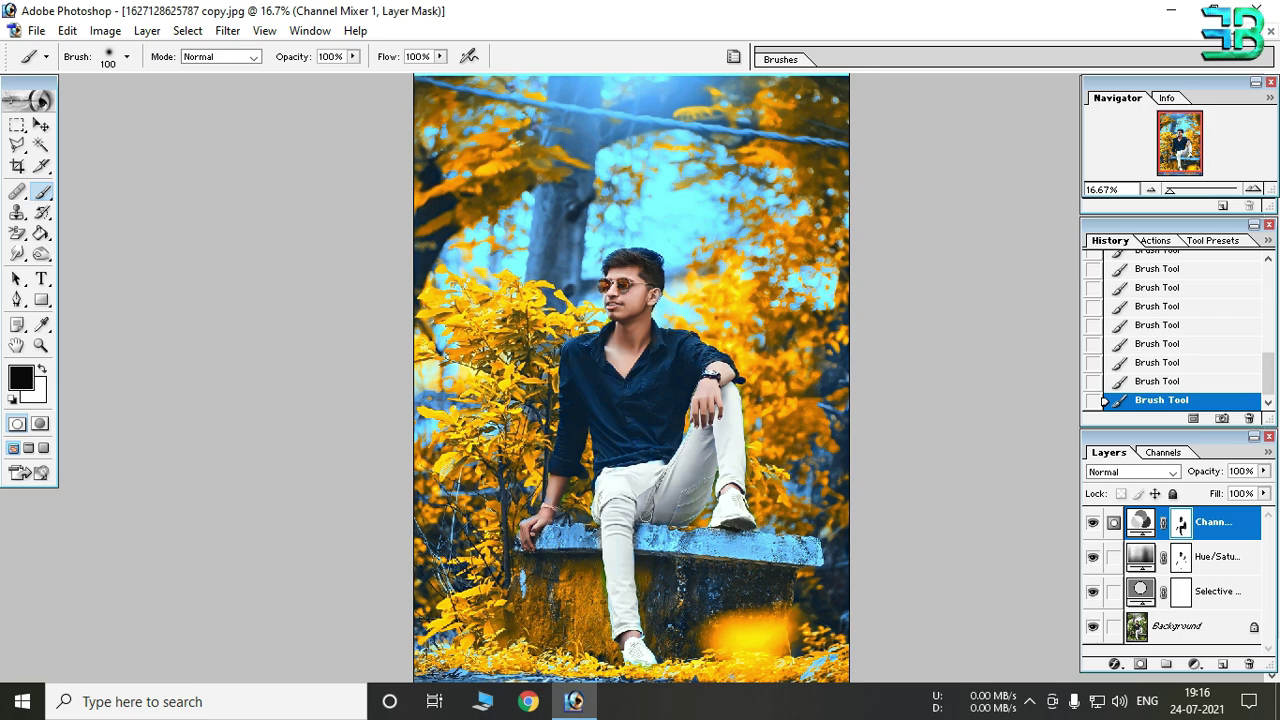
# Step: Add a Color Balance layer with highlights set to +10, -10, +10
pyautogui.click(1194, 664)
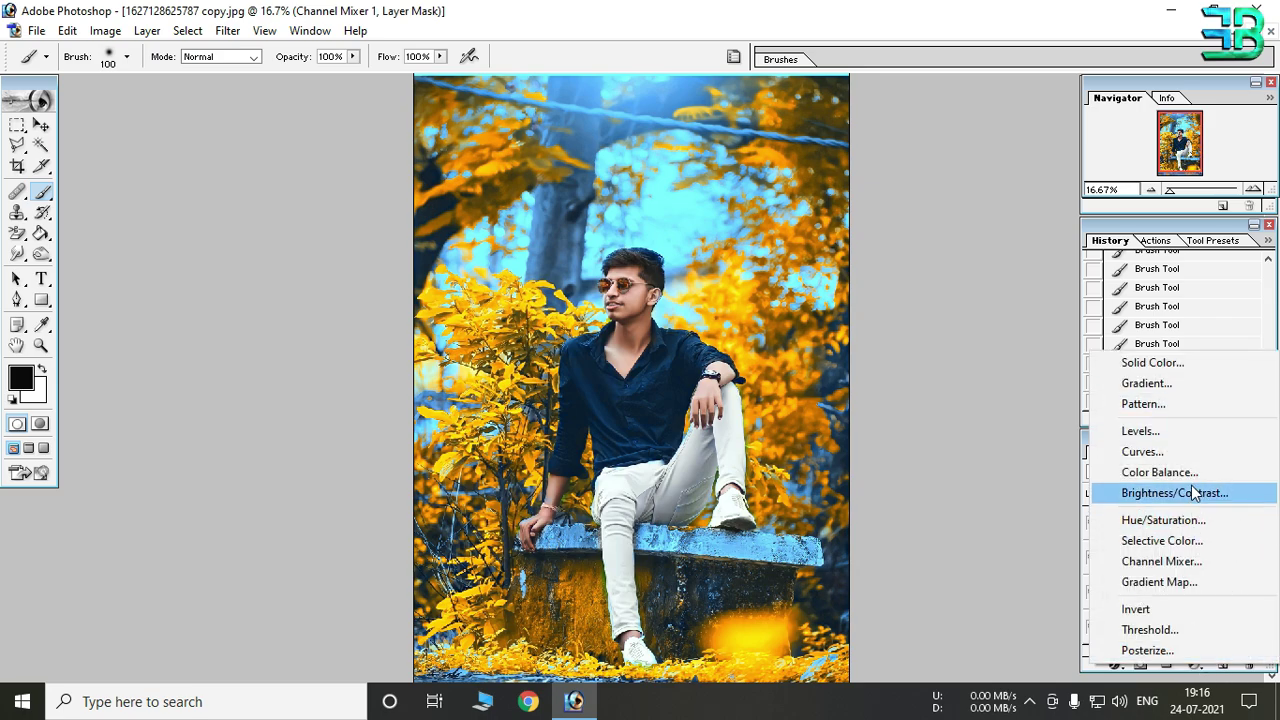
pyautogui.click(1190, 472)
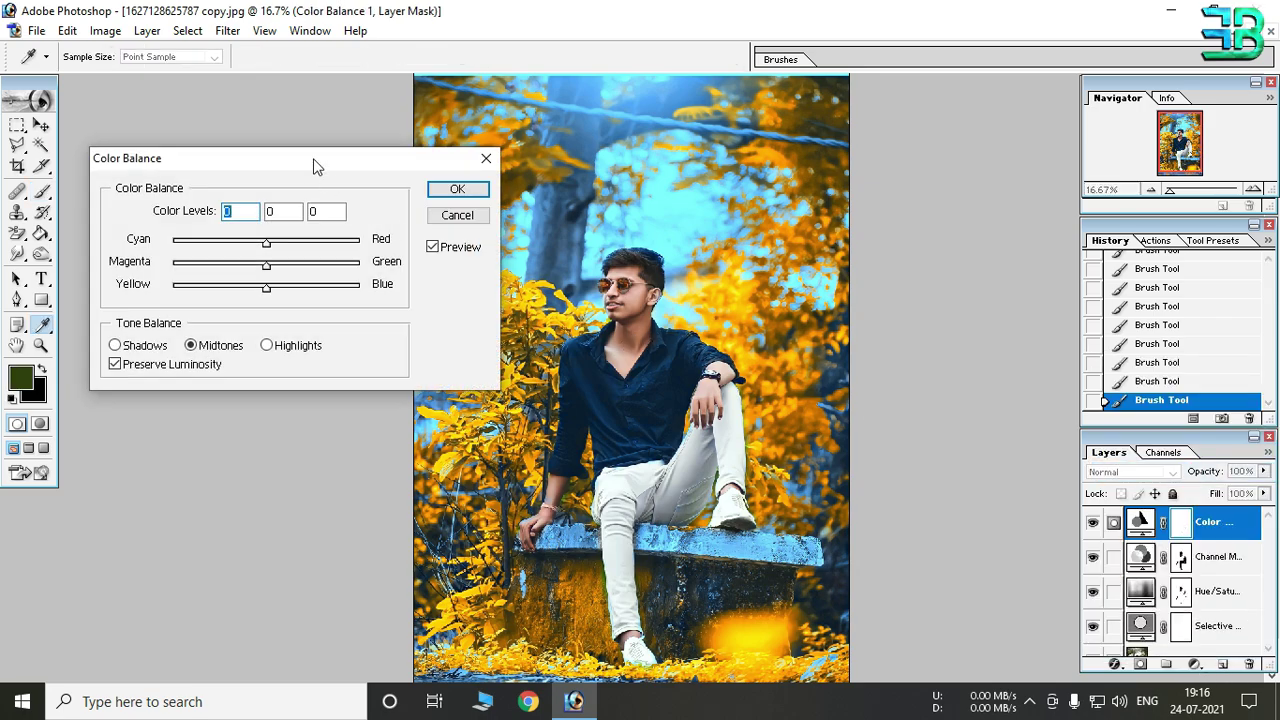
pyautogui.moveTo(313, 166); pyautogui.dragTo(284, 165)
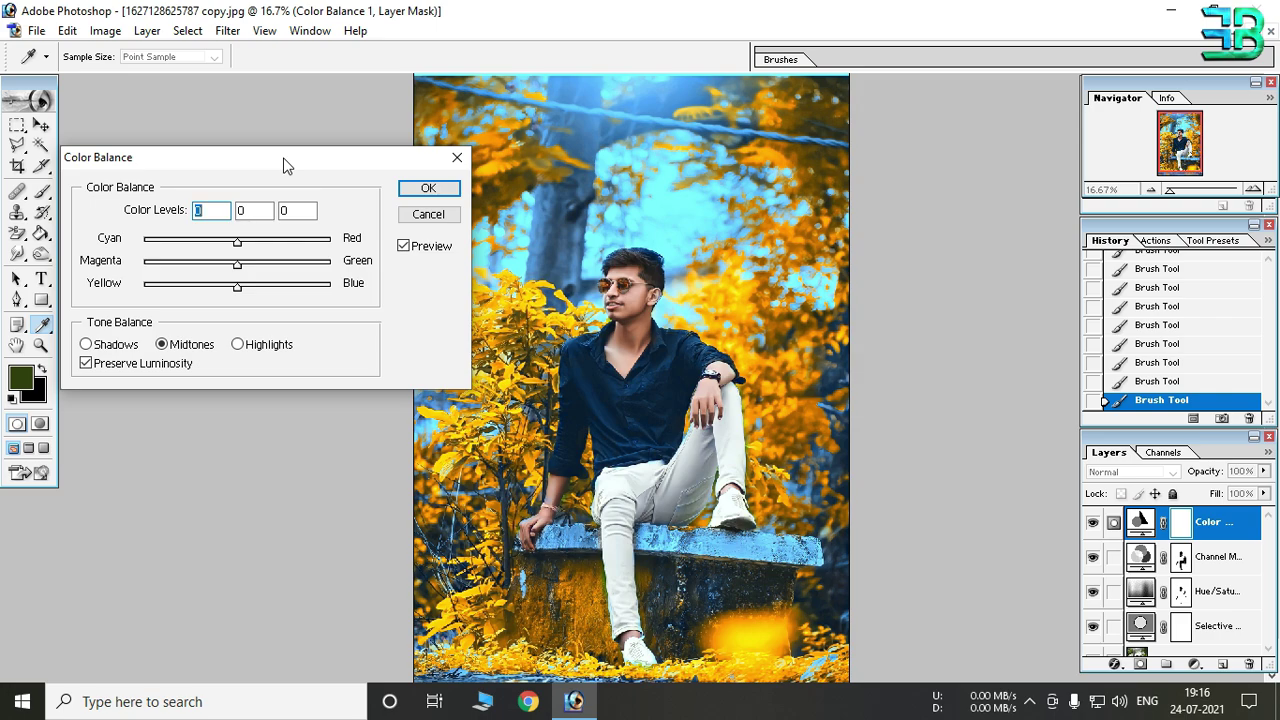
pyautogui.click(271, 345)
pyautogui.moveTo(237, 251)
pyautogui.mouseDown()
pyautogui.moveTo(253, 254)
pyautogui.moveTo(235, 270)
pyautogui.mouseUp()
pyautogui.click(229, 263)
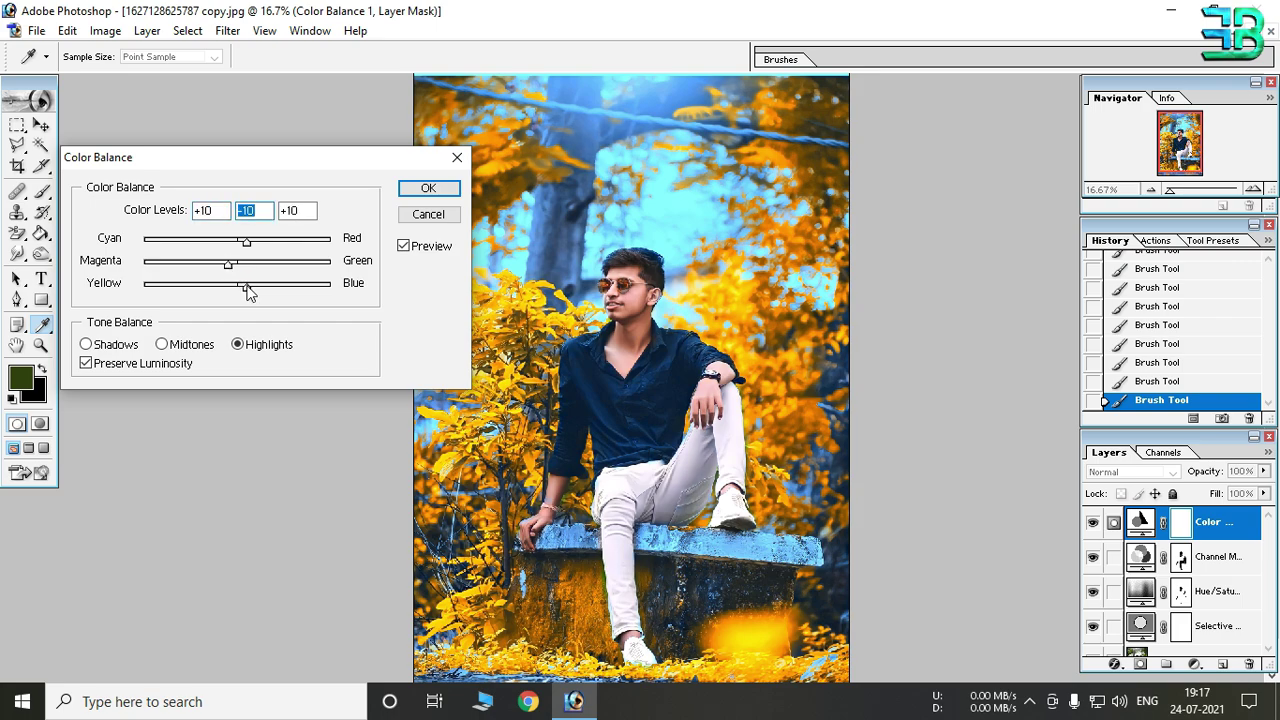
pyautogui.press('Tab')
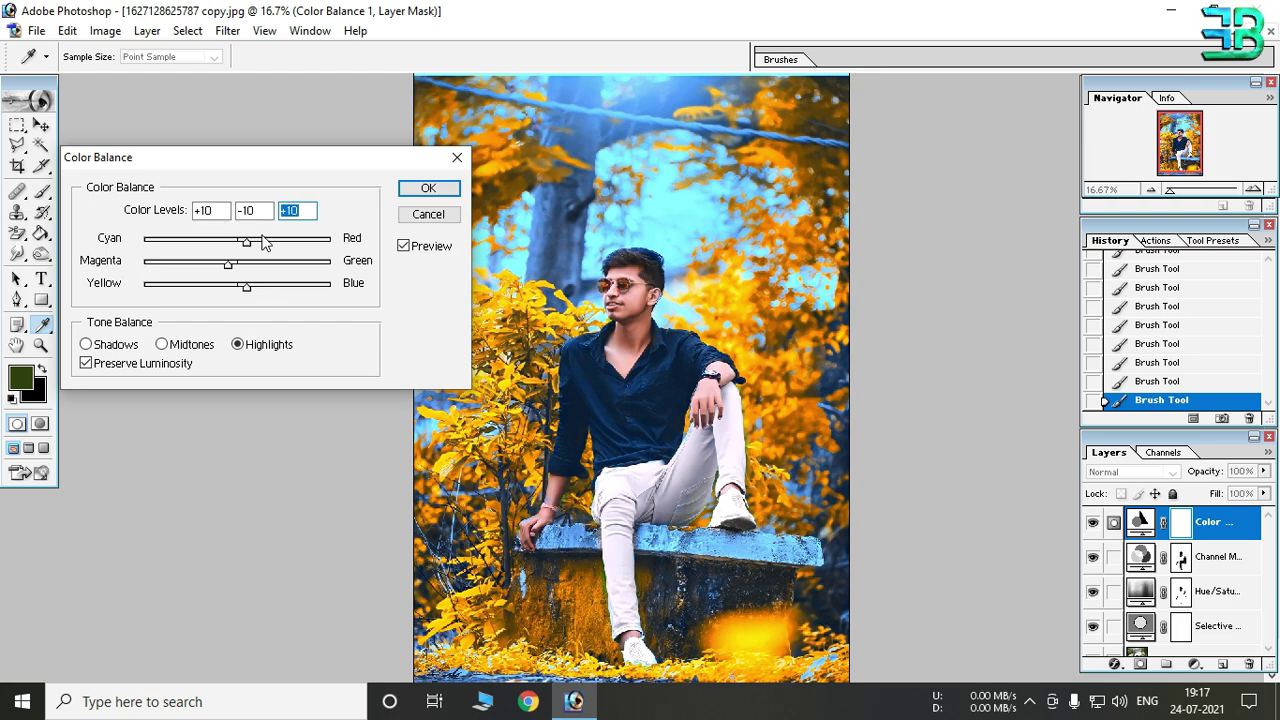
# Step: Shift the midtones toward red and blue, the shadows slightly toward cyan, and apply
pyautogui.click(161, 344)
pyautogui.moveTo(238, 244)
pyautogui.mouseDown()
pyautogui.moveTo(228, 250)
pyautogui.moveTo(259, 255)
pyautogui.mouseUp()
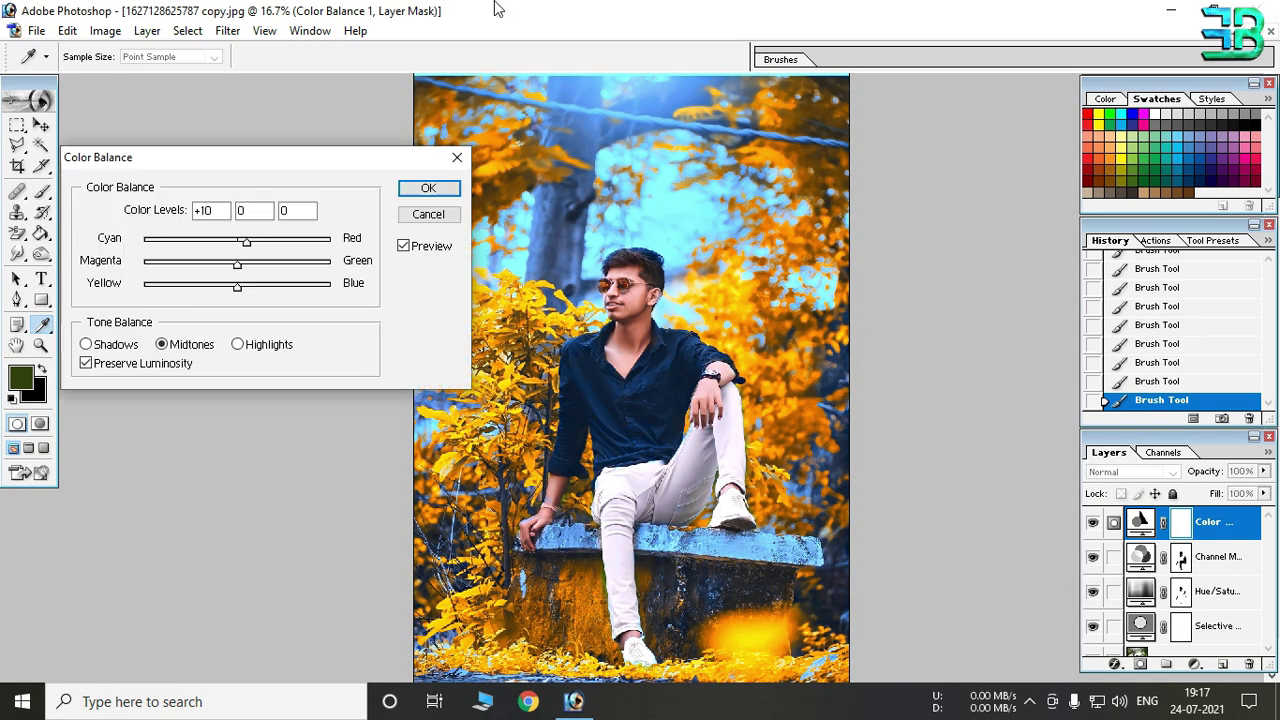
pyautogui.moveTo(237, 265); pyautogui.dragTo(232, 268)
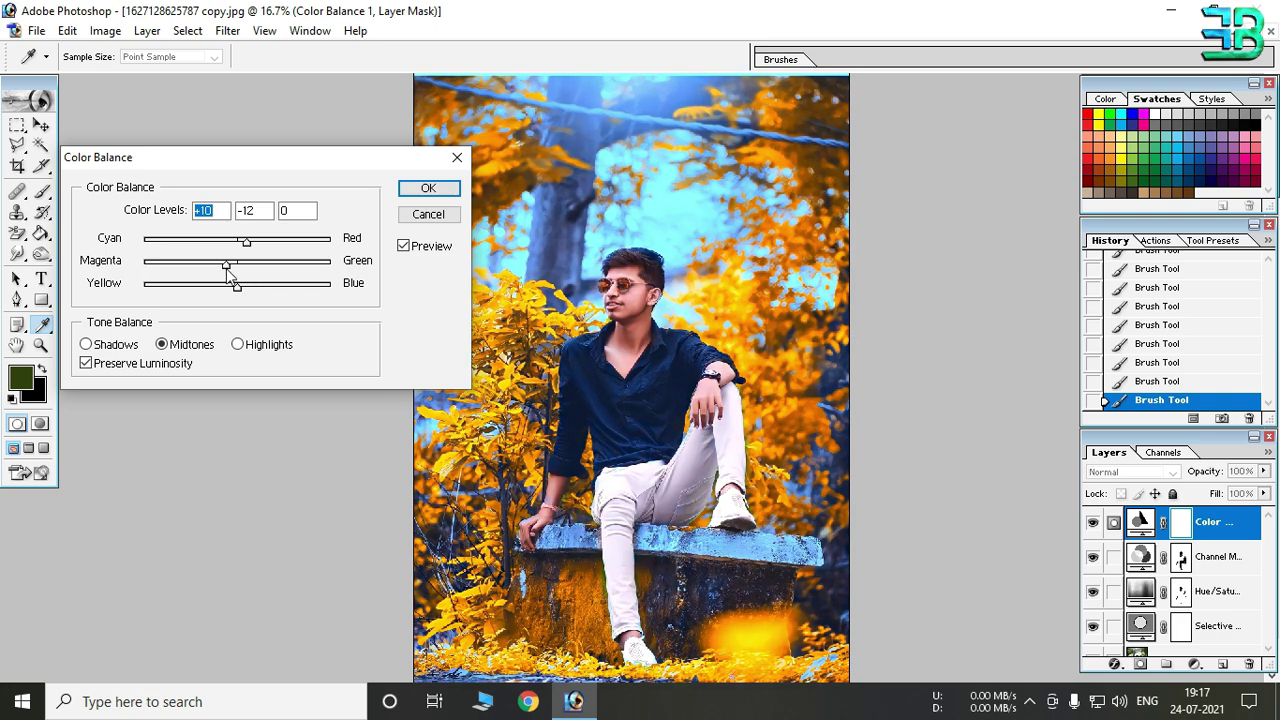
pyautogui.click(232, 283)
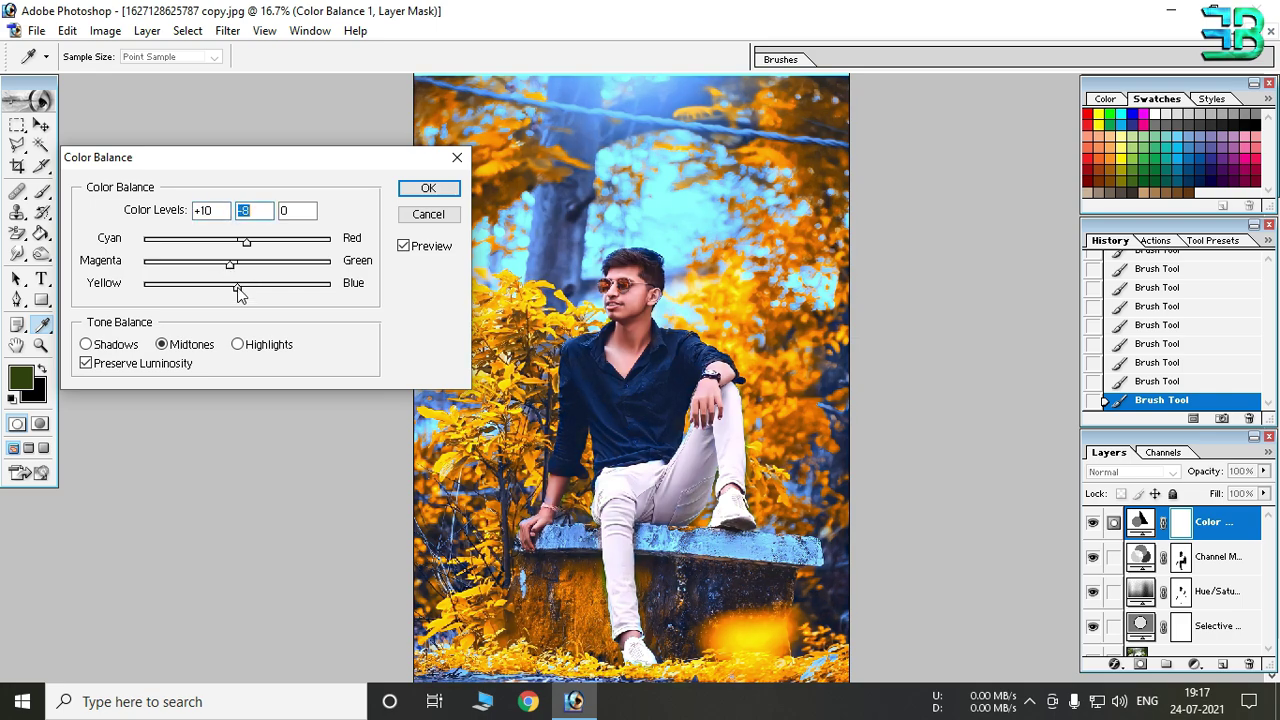
pyautogui.moveTo(240, 293)
pyautogui.mouseDown()
pyautogui.moveTo(272, 300)
pyautogui.moveTo(232, 296)
pyautogui.moveTo(255, 292)
pyautogui.mouseUp()
pyautogui.click(128, 344)
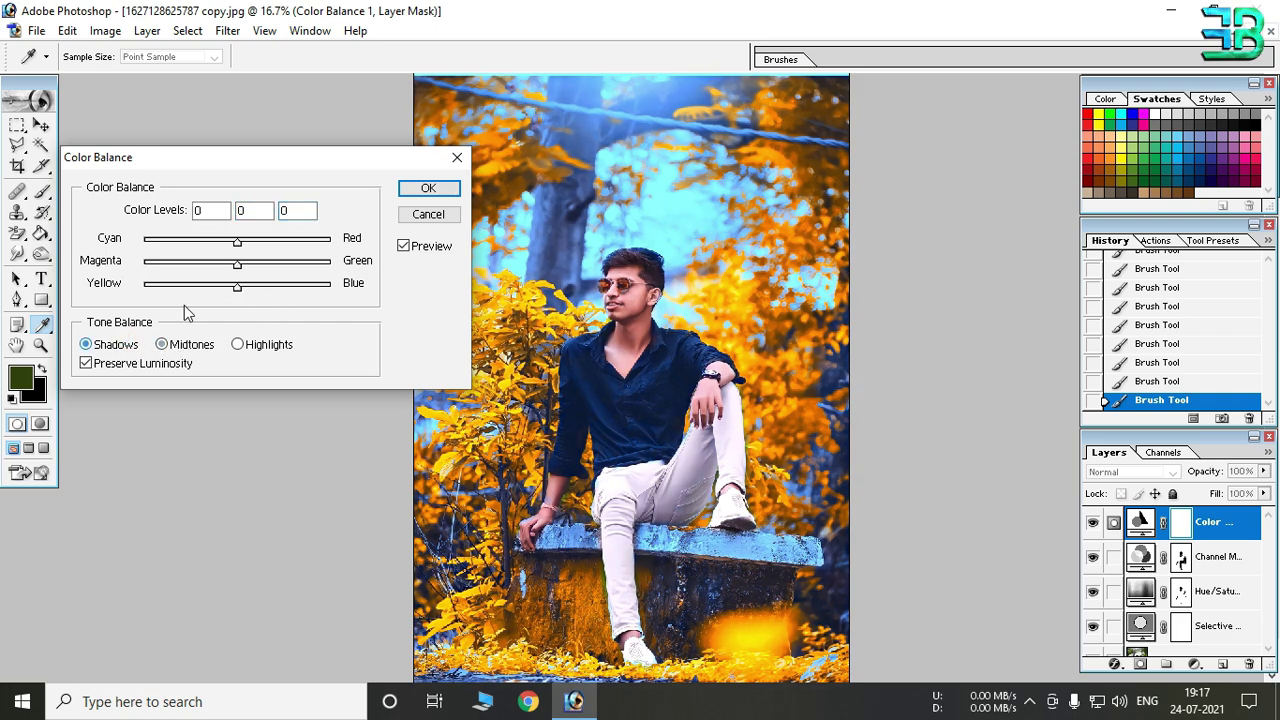
pyautogui.moveTo(240, 246); pyautogui.dragTo(234, 248)
pyautogui.click(234, 247)
pyautogui.click(428, 188)
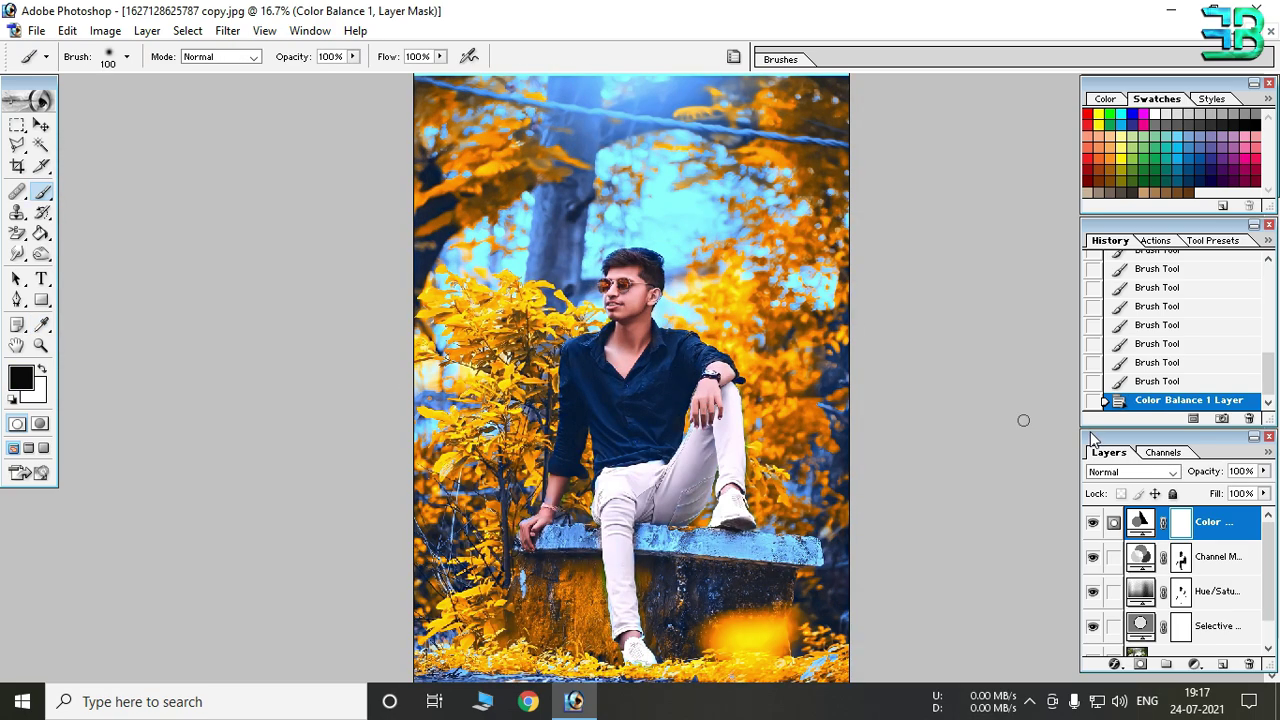
# Step: Zoom to 100% on the Channel Mixer mask and paint black over the hand and trouser leg
pyautogui.click(1182, 563)
pyautogui.moveTo(728, 472); pyautogui.dragTo(571, 480)
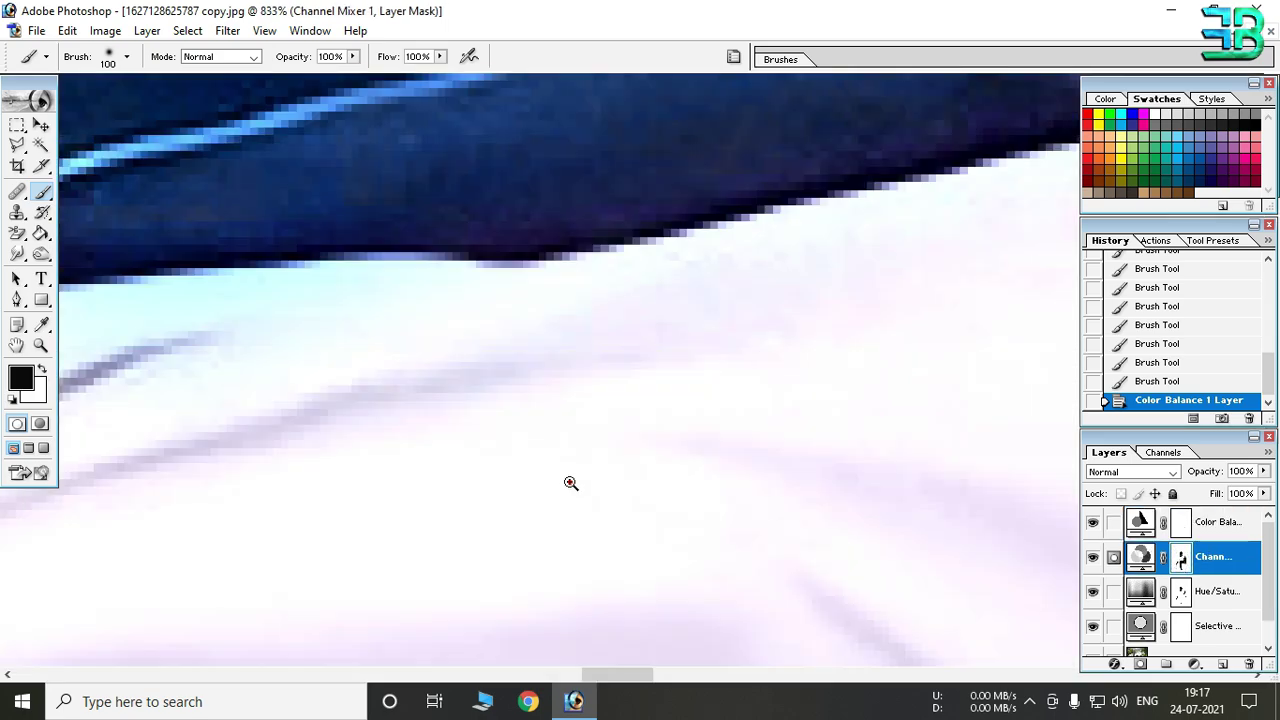
pyautogui.hotkey('ctrl', 'alt', '0')
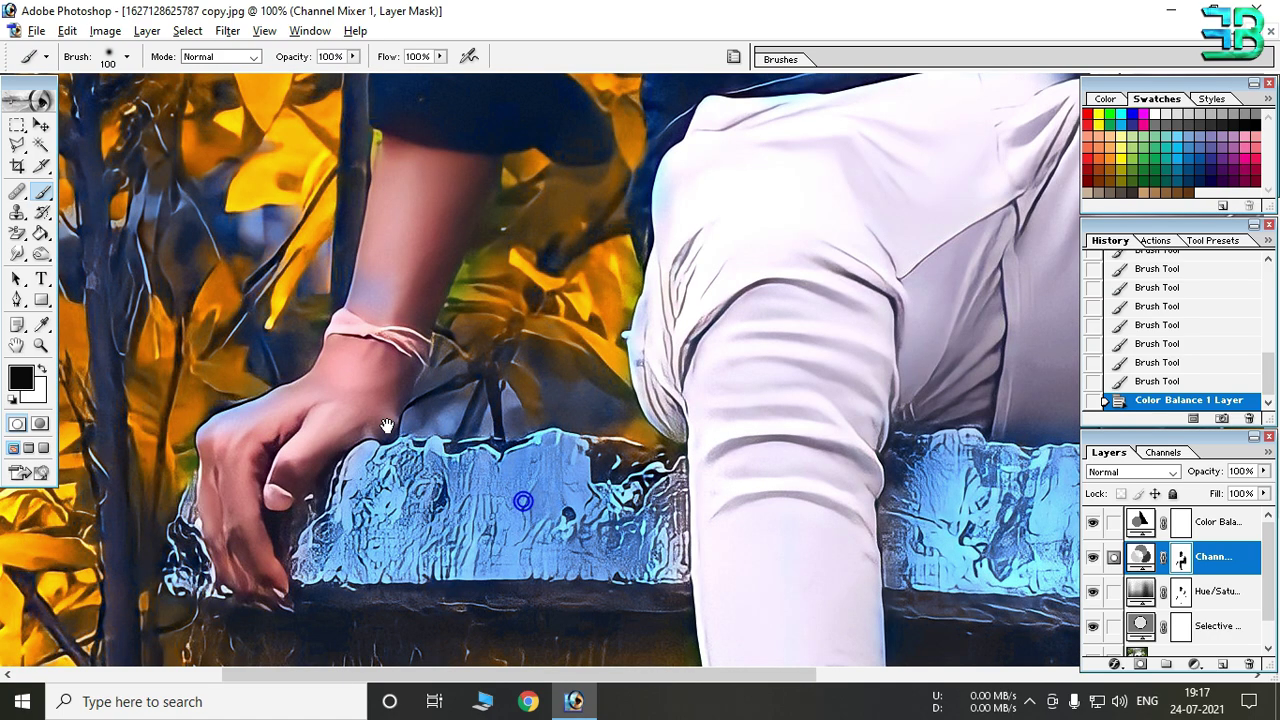
pyautogui.moveTo(387, 425); pyautogui.dragTo(397, 420)
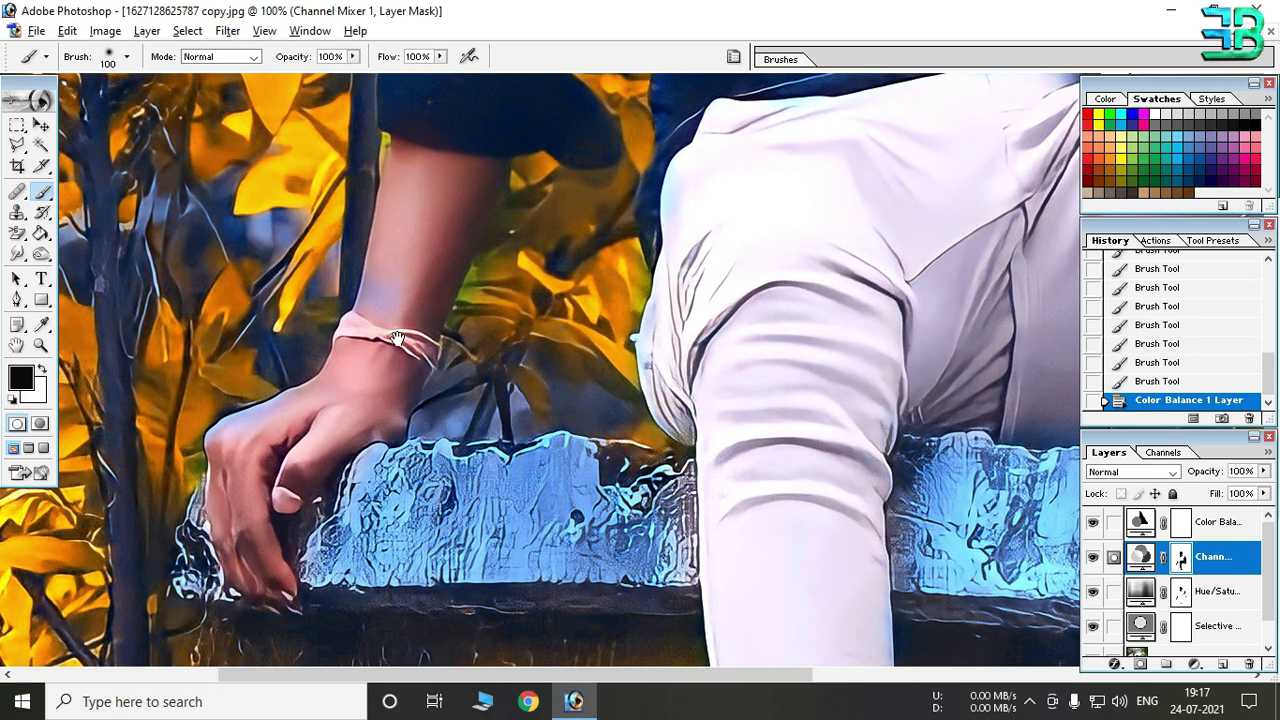
pyautogui.moveTo(345, 372)
pyautogui.mouseDown()
pyautogui.moveTo(262, 545)
pyautogui.moveTo(403, 473)
pyautogui.moveTo(359, 483)
pyautogui.mouseUp()
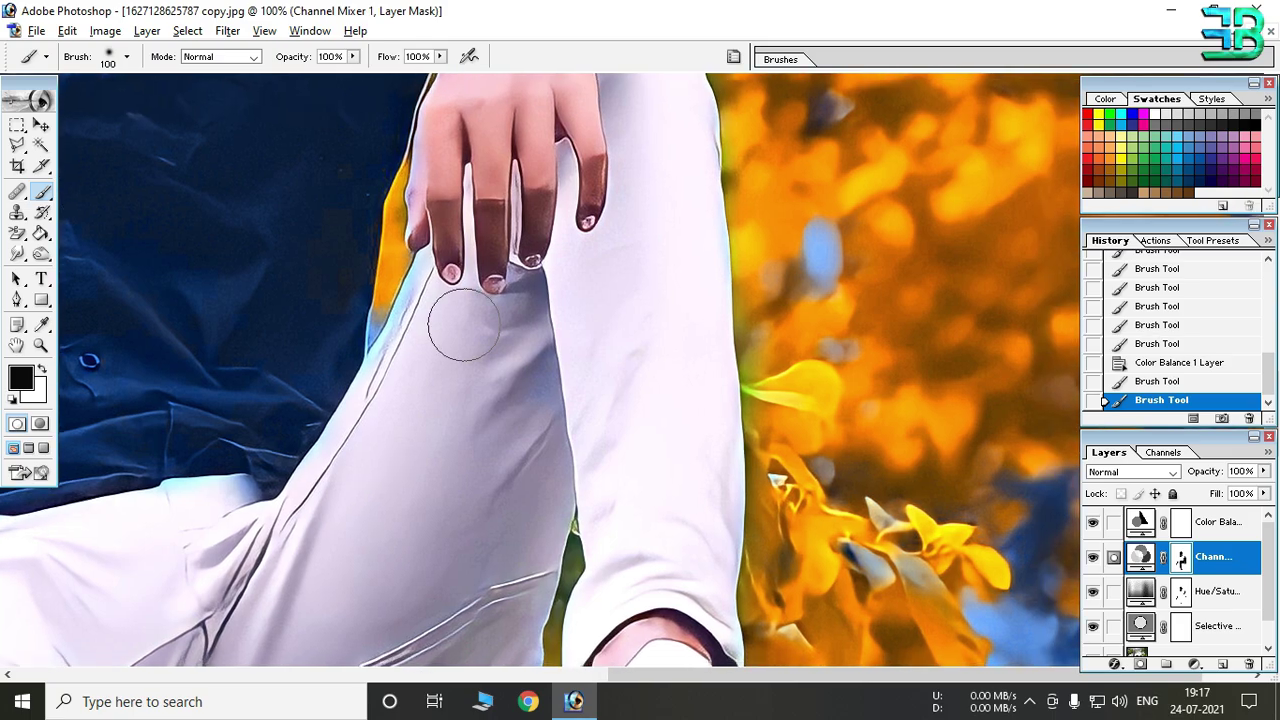
pyautogui.moveTo(434, 286); pyautogui.dragTo(400, 400)
pyautogui.moveTo(372, 473); pyautogui.dragTo(565, 243)
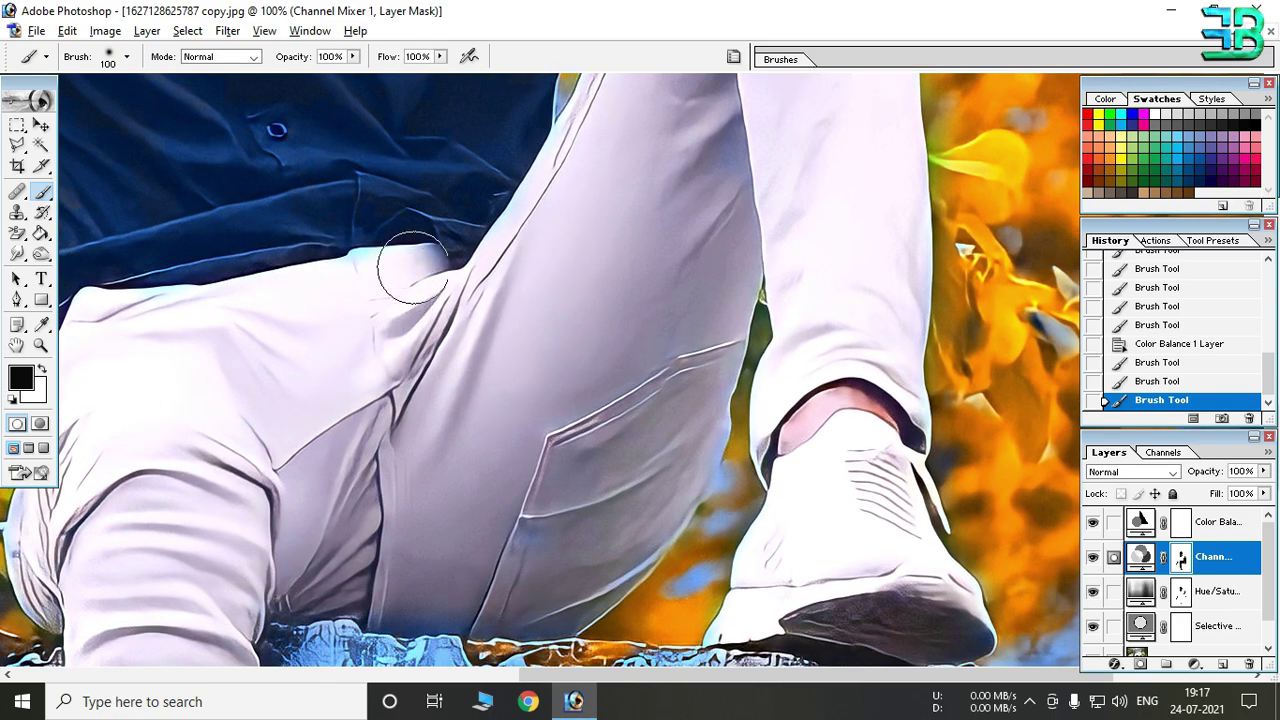
# Step: Touch up the mask near the shoe and zoom back out to the whole photo
pyautogui.moveTo(393, 306); pyautogui.dragTo(516, 206)
pyautogui.moveTo(439, 297); pyautogui.dragTo(345, 295)
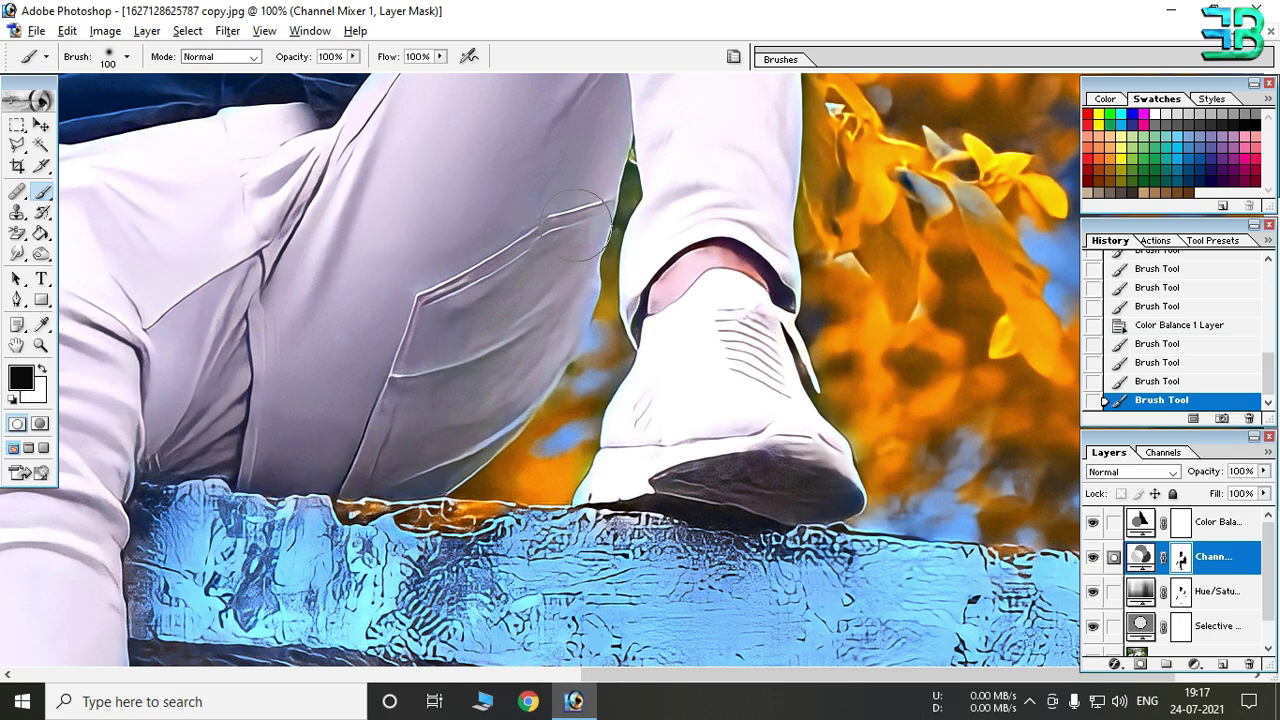
pyautogui.click(678, 268)
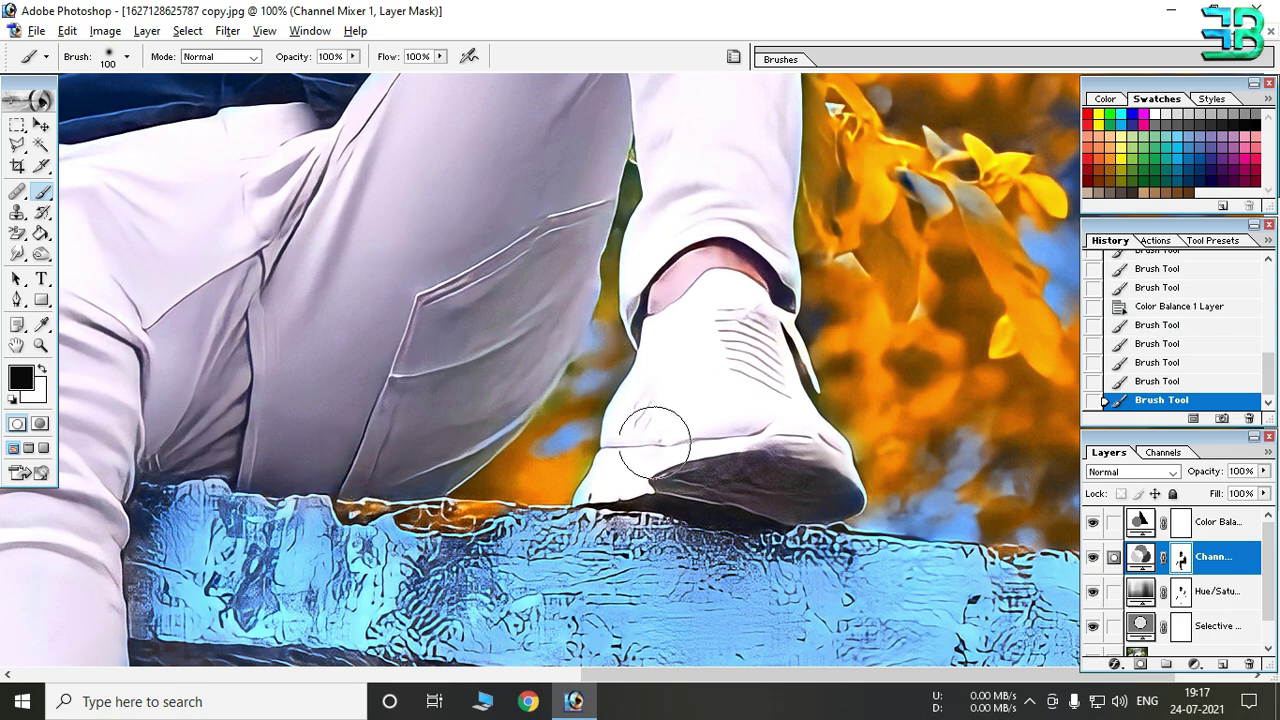
pyautogui.keyDown('alt'); pyautogui.click(640, 400); pyautogui.keyUp('alt')
pyautogui.keyDown('alt'); pyautogui.click(633, 368); pyautogui.keyUp('alt')
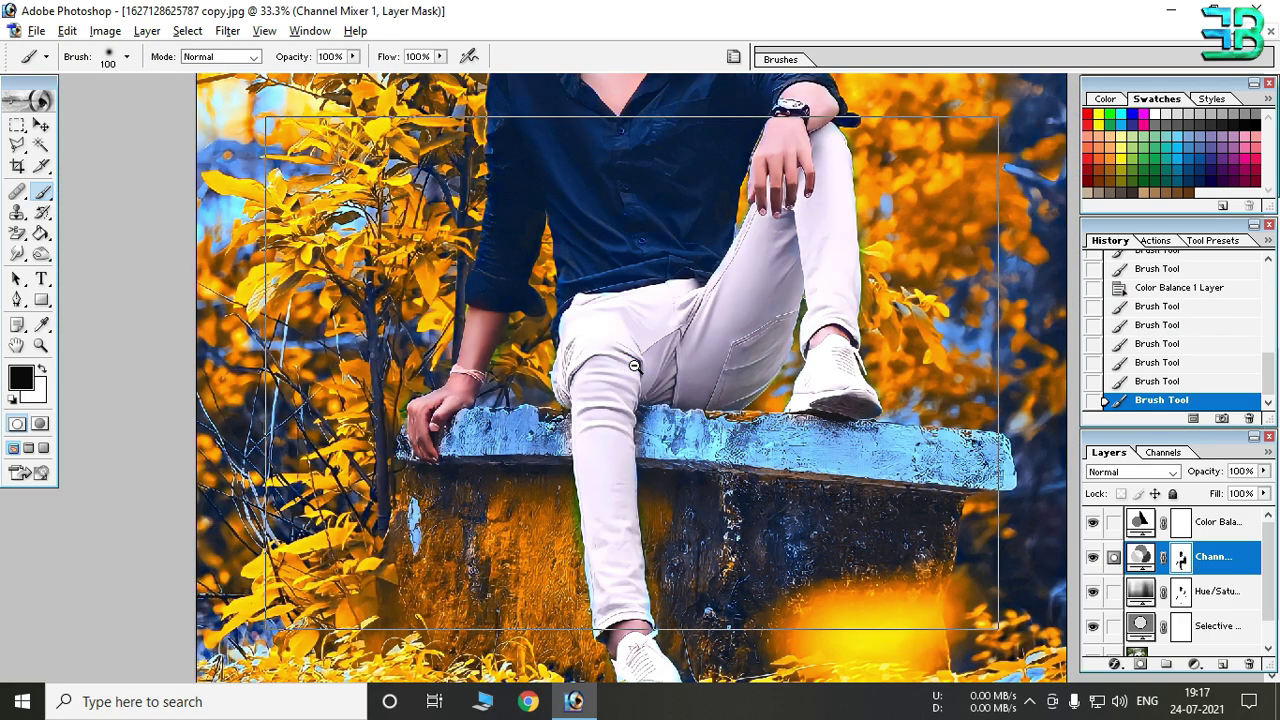
pyautogui.keyDown('alt'); pyautogui.click(635, 360); pyautogui.keyUp('alt')
pyautogui.keyDown('alt'); pyautogui.click(638, 352); pyautogui.keyUp('alt')
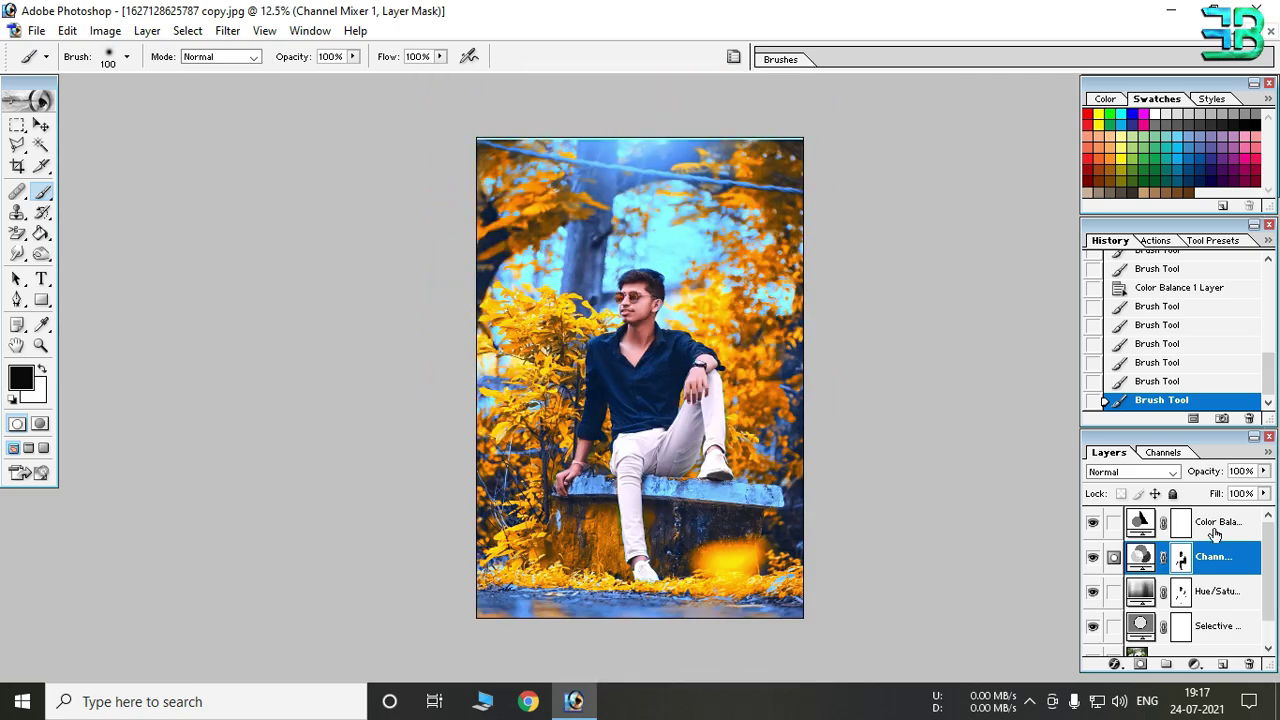
# Step: Move the four adjustment layers into a new Set 1 and toggle its visibility to compare
pyautogui.click(1215, 533)
pyautogui.click(1166, 664)
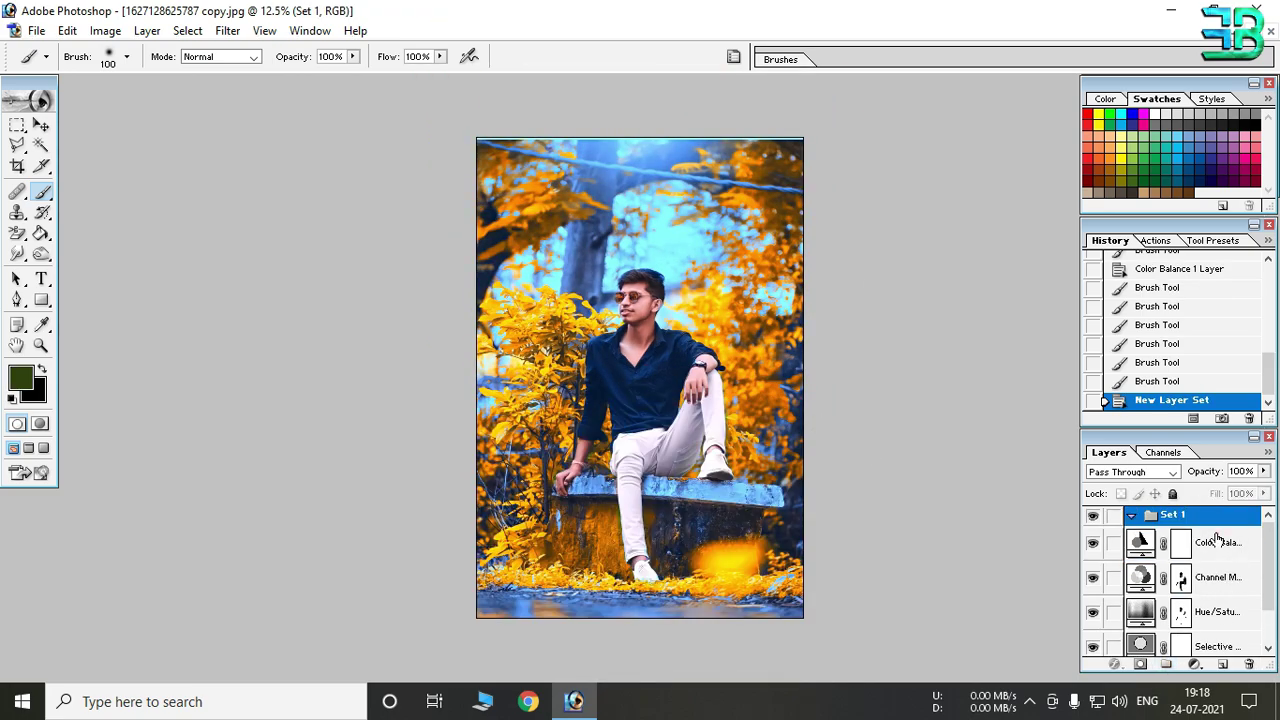
pyautogui.moveTo(1217, 540); pyautogui.dragTo(1173, 515)
pyautogui.click(1131, 515)
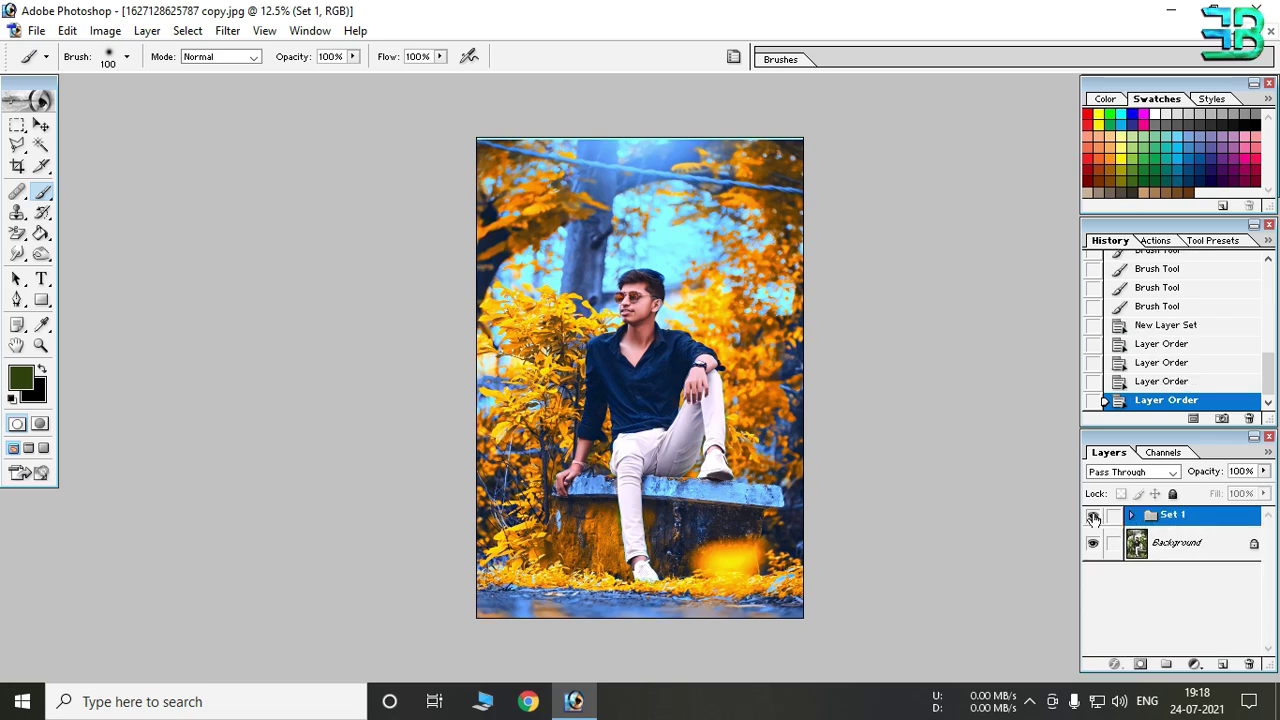
pyautogui.click(1093, 516)
pyautogui.click(1093, 516)
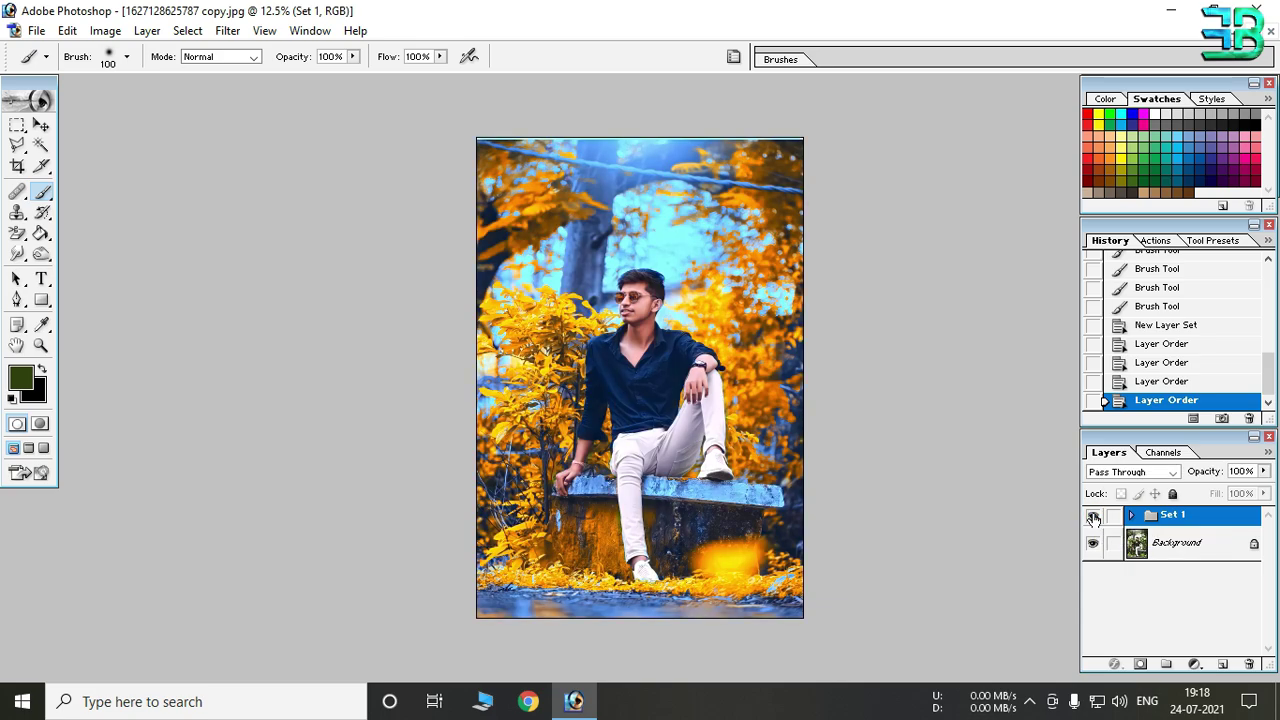